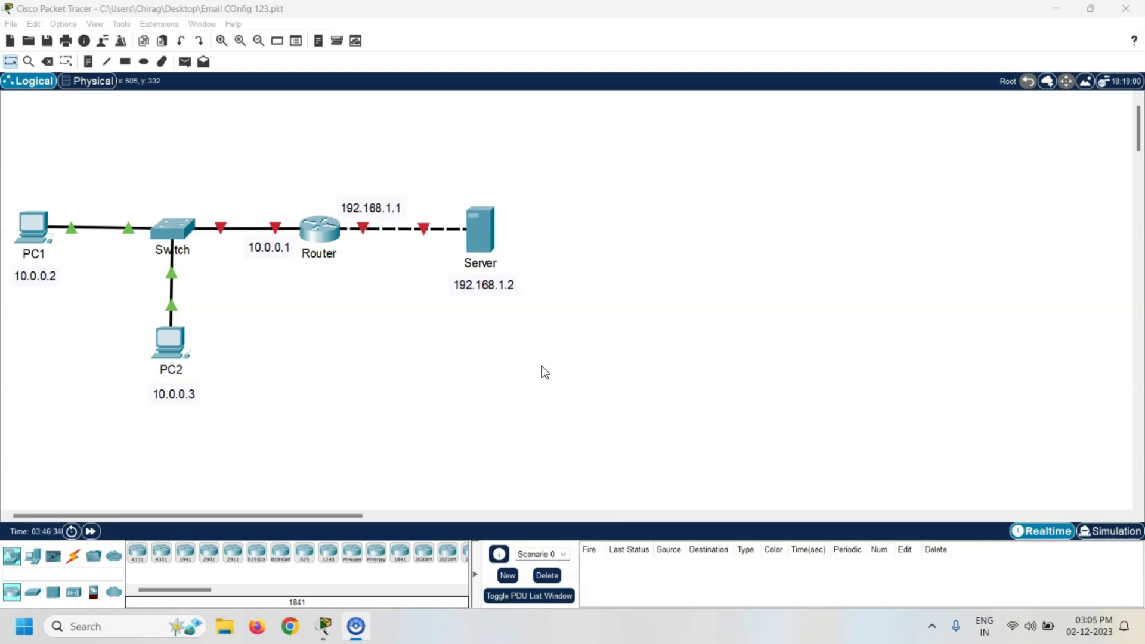
left_click(346, 283)
left_click(320, 230)
left_click_drag(632, 89, 731, 85)
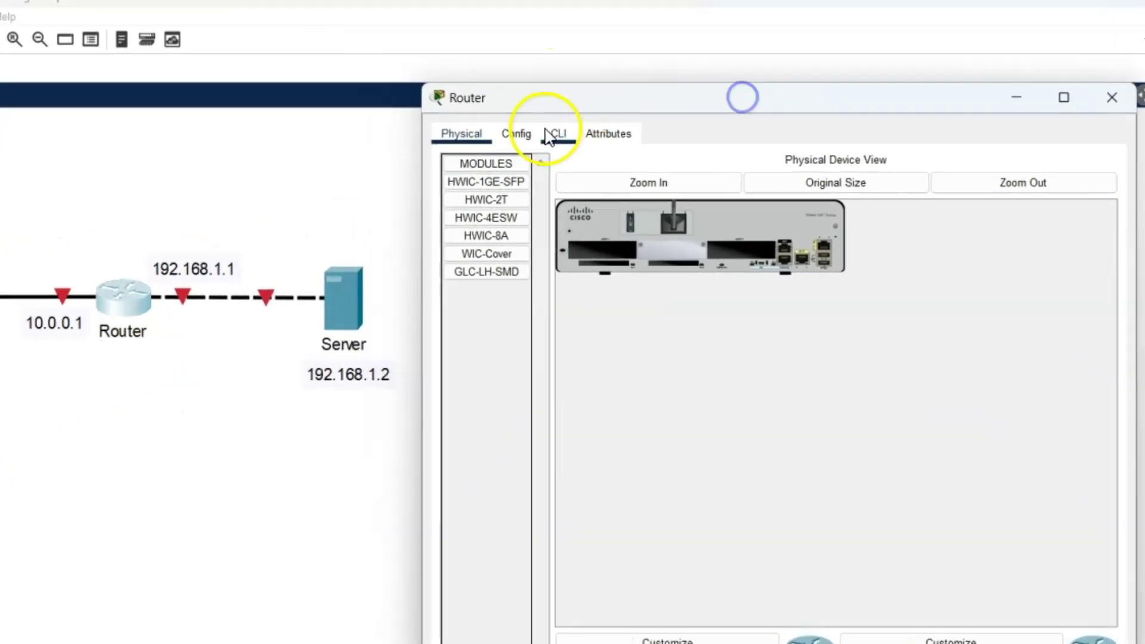
Give the router's GigabitEthernet0/0 IP 10.0.0.1, mask 255.0.0.0, and turn the port on
left_click(550, 115)
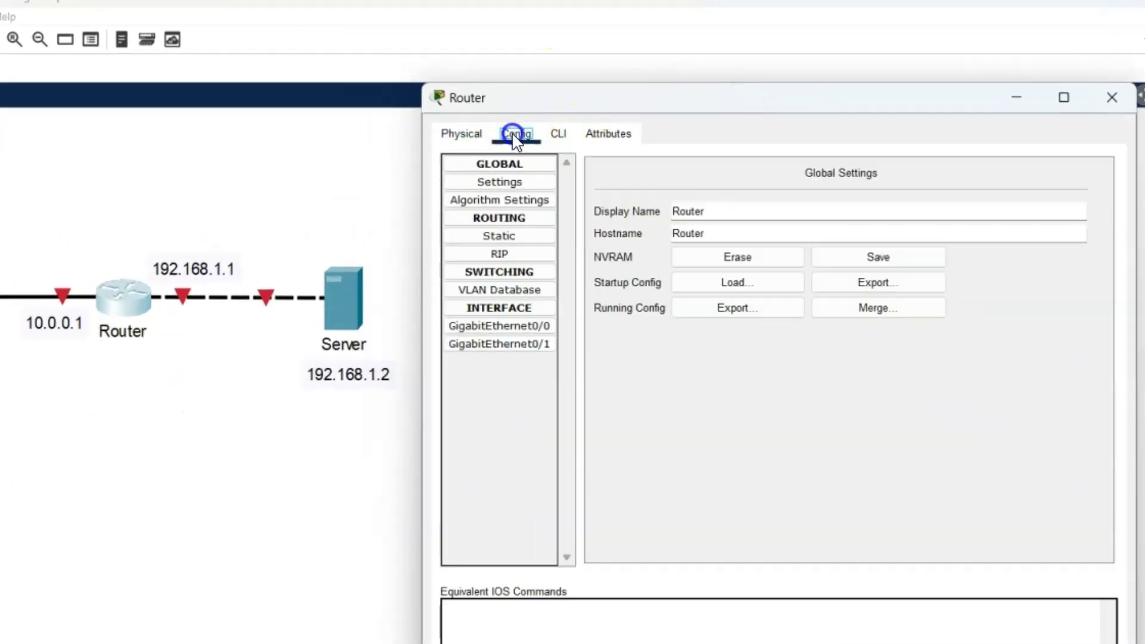
left_click(507, 326)
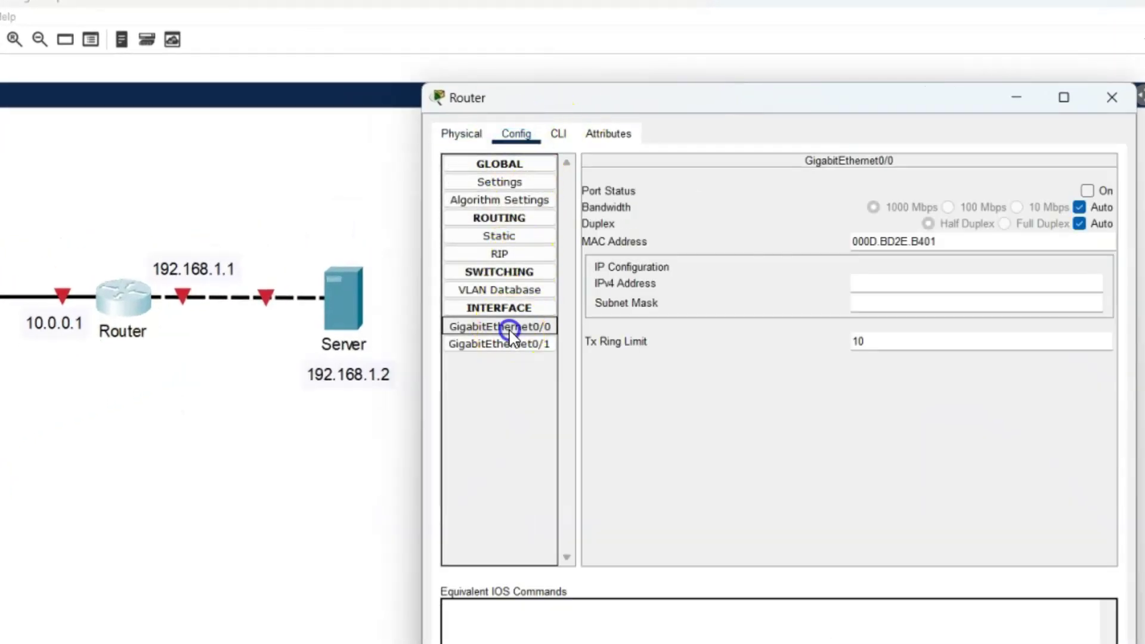
left_click(894, 284)
type("10")
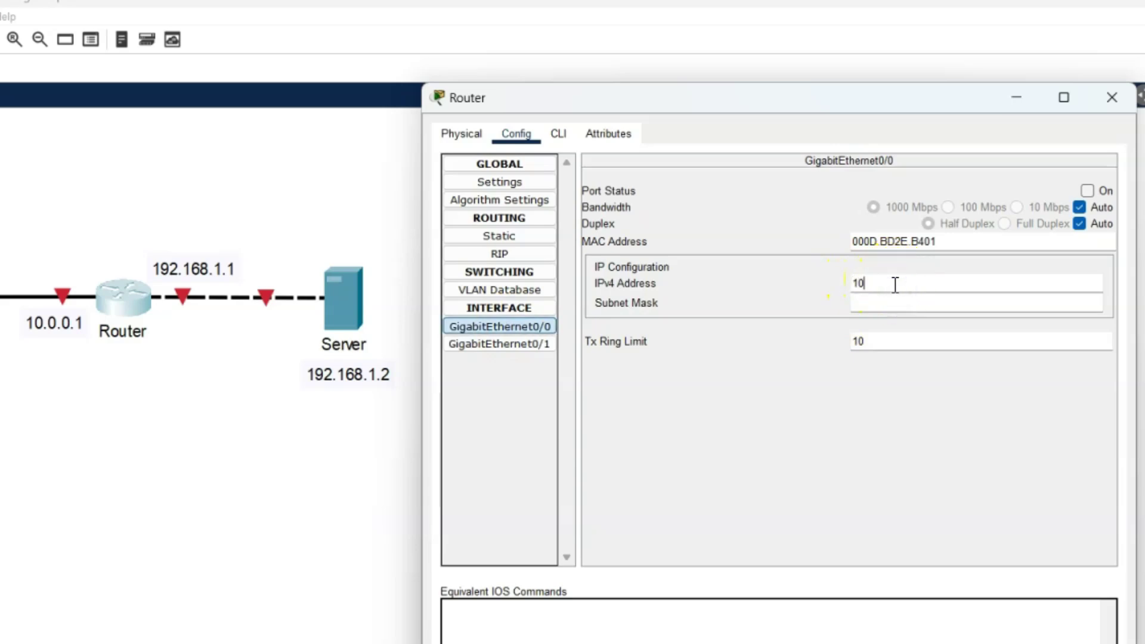
type(".0.0.1")
key("Tab")
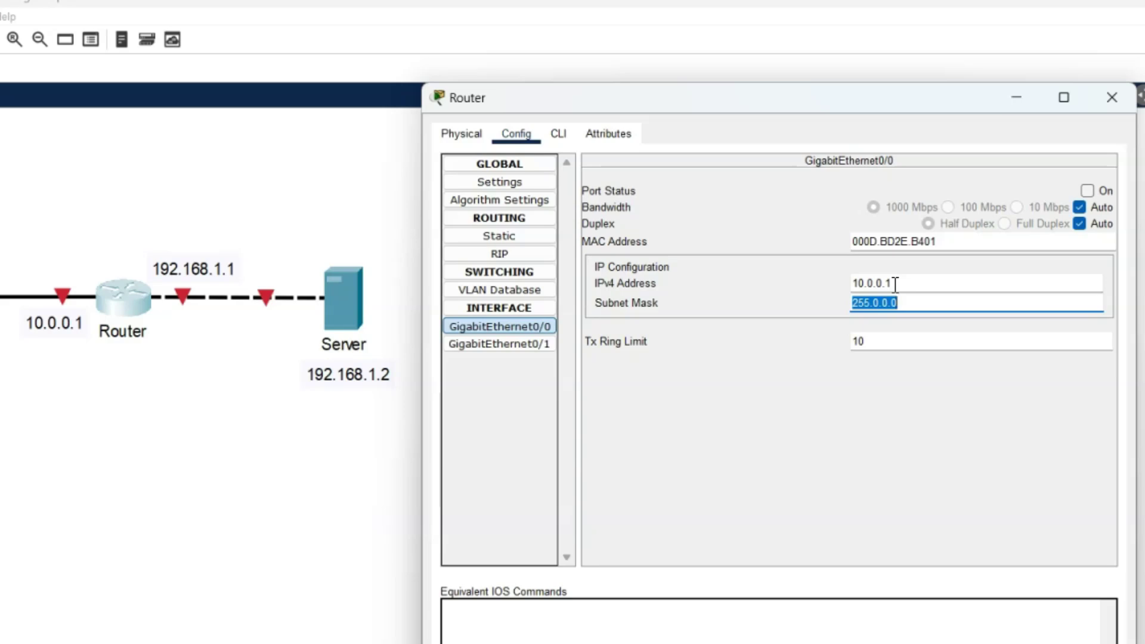
left_click(1093, 189)
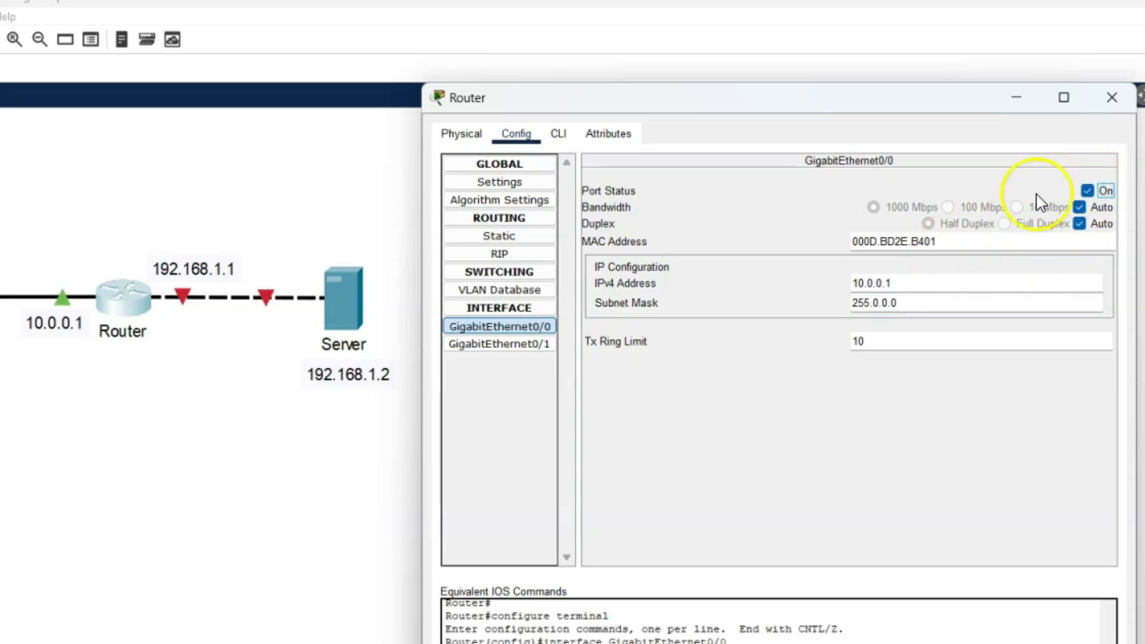
left_click(494, 345)
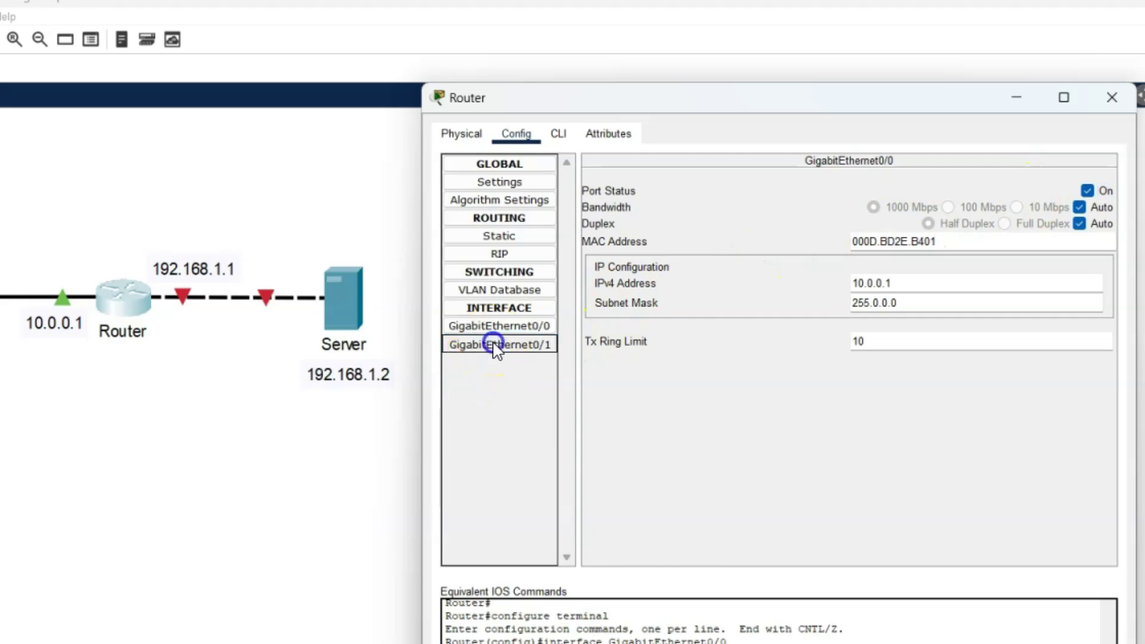
Give GigabitEthernet0/1 IP 192.168.1.1, mask 255.255.255.0, turn the port on, and close the router
left_click(957, 288)
type("192.168.1.1")
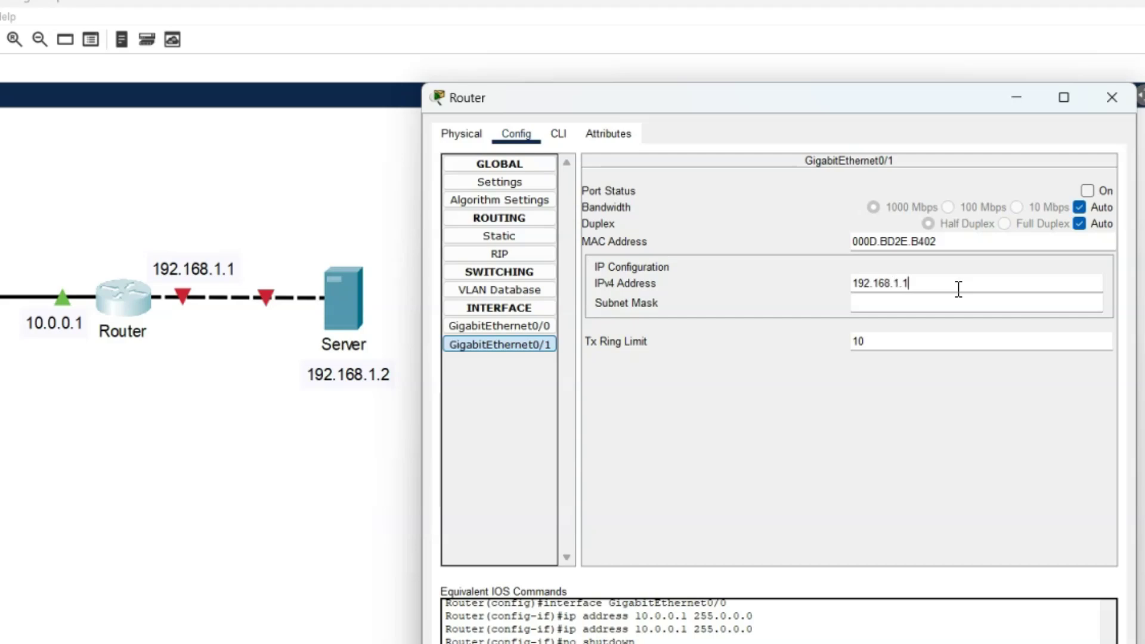
key("Tab")
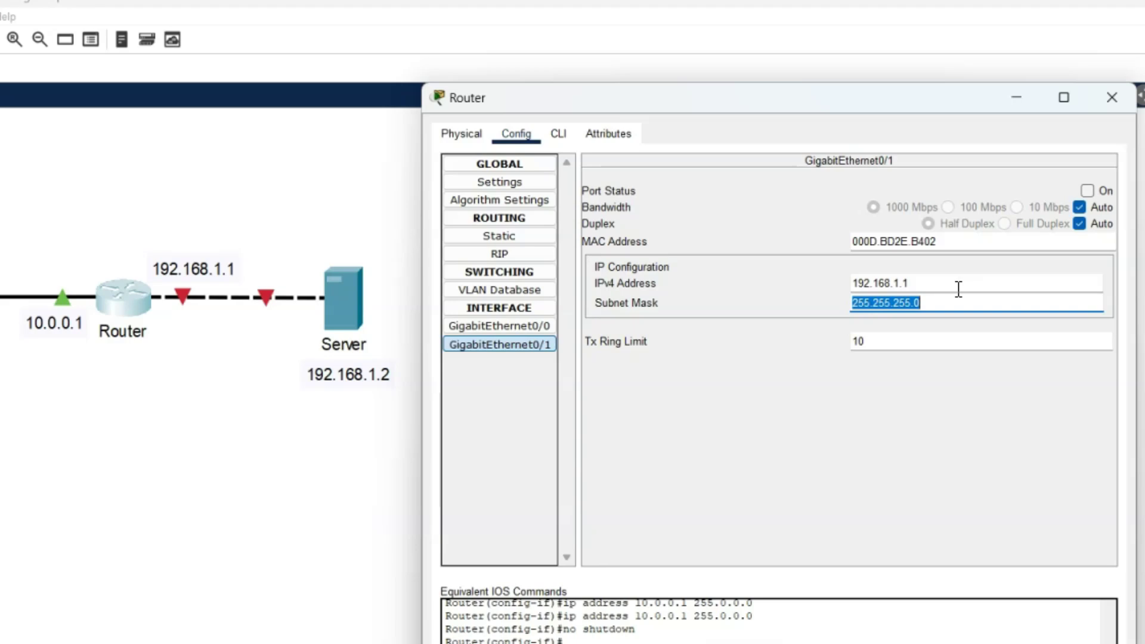
left_click(1086, 191)
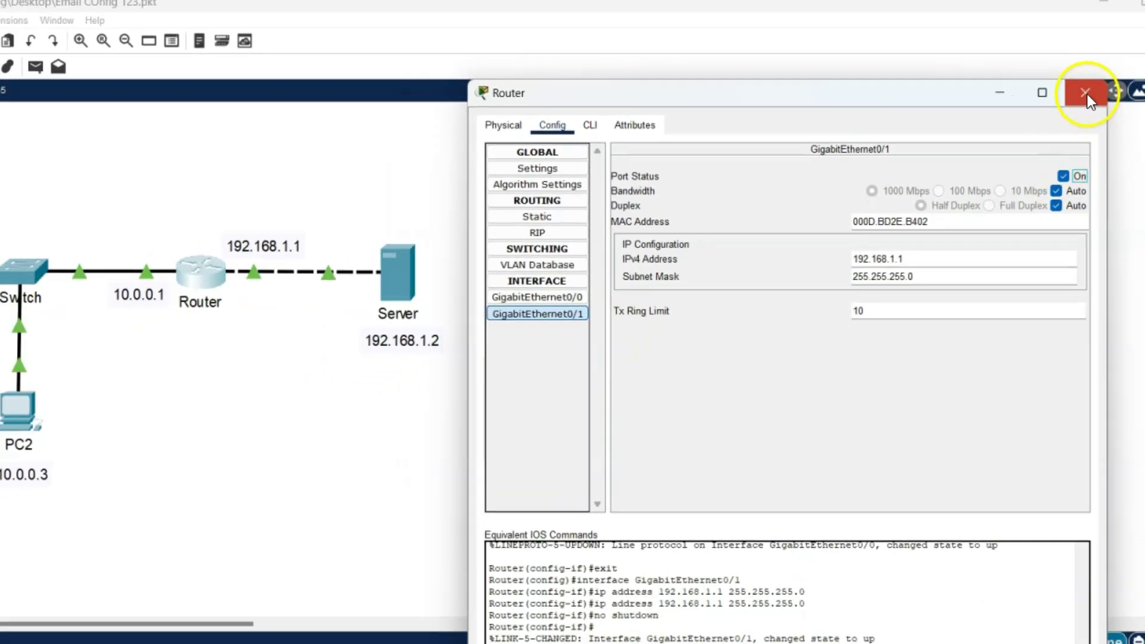
left_click(1112, 97)
left_click(392, 310)
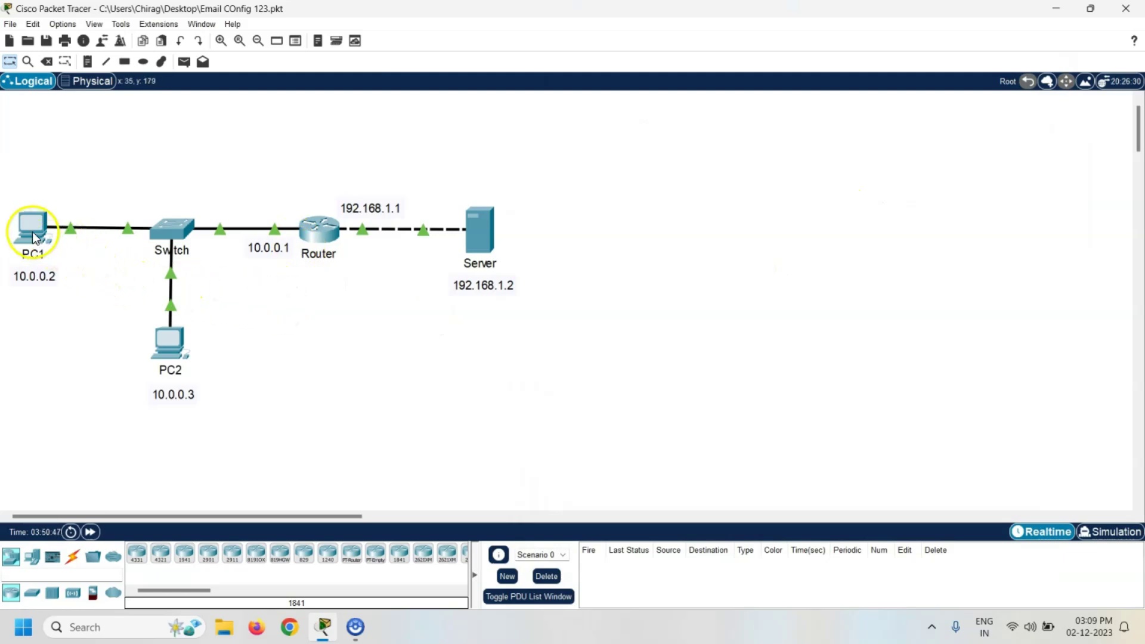
Set PC1's static IP to 10.0.0.2, mask 255.0.0.0, gateway 10.0.0.1, then close it
left_click(34, 236)
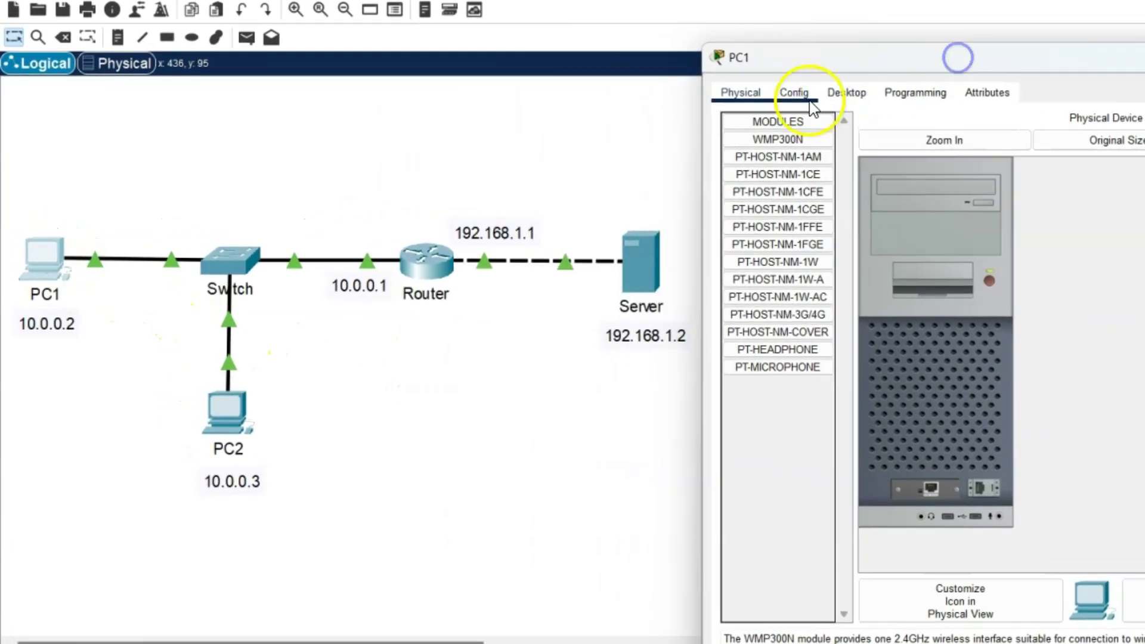
left_click(847, 88)
left_click(806, 165)
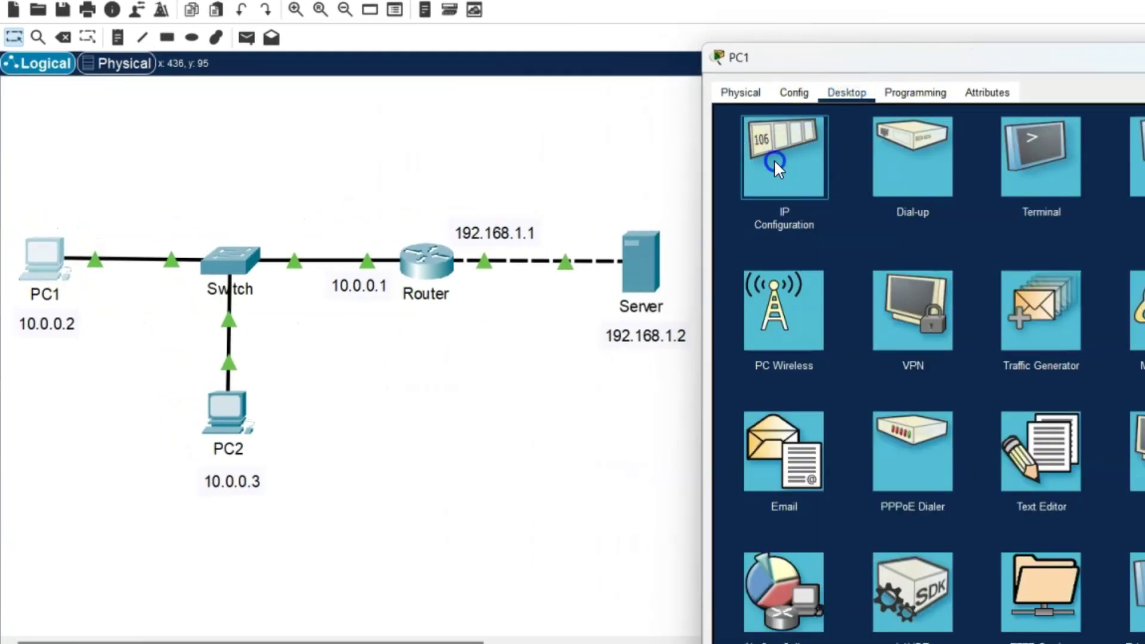
left_click(994, 211)
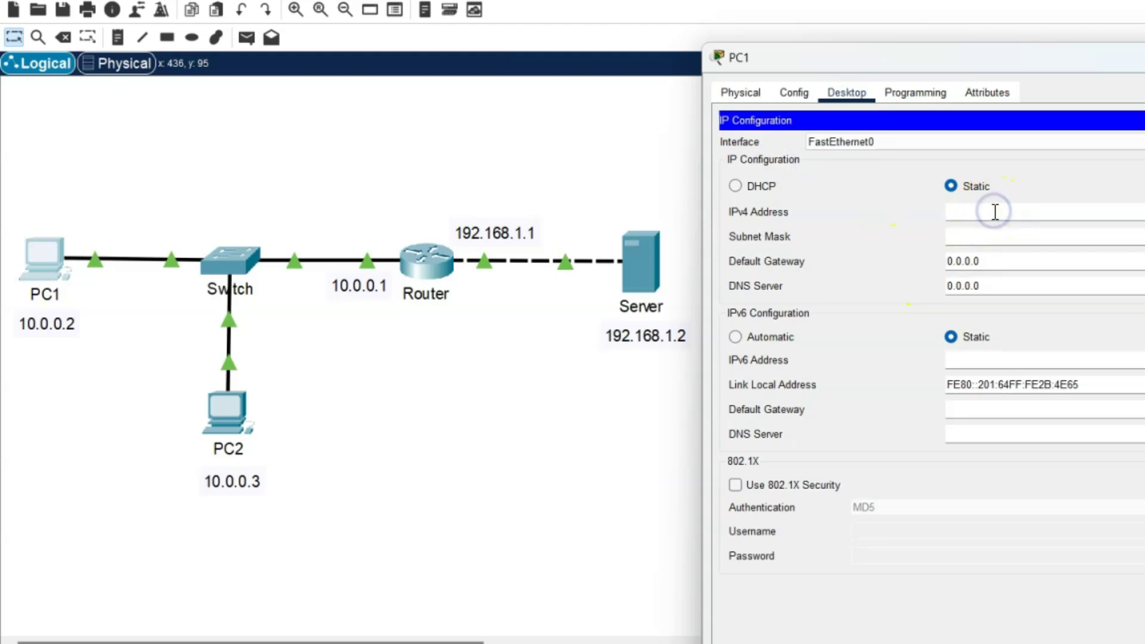
type("10.0.0.2")
key("Tab")
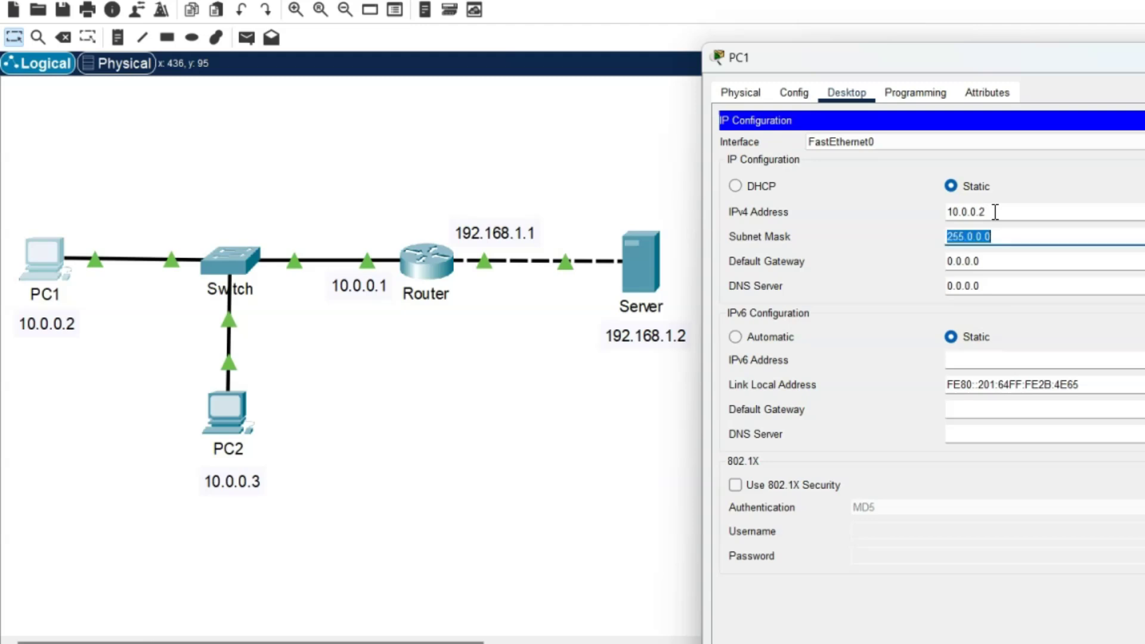
key("Tab")
type("10.0.0.1")
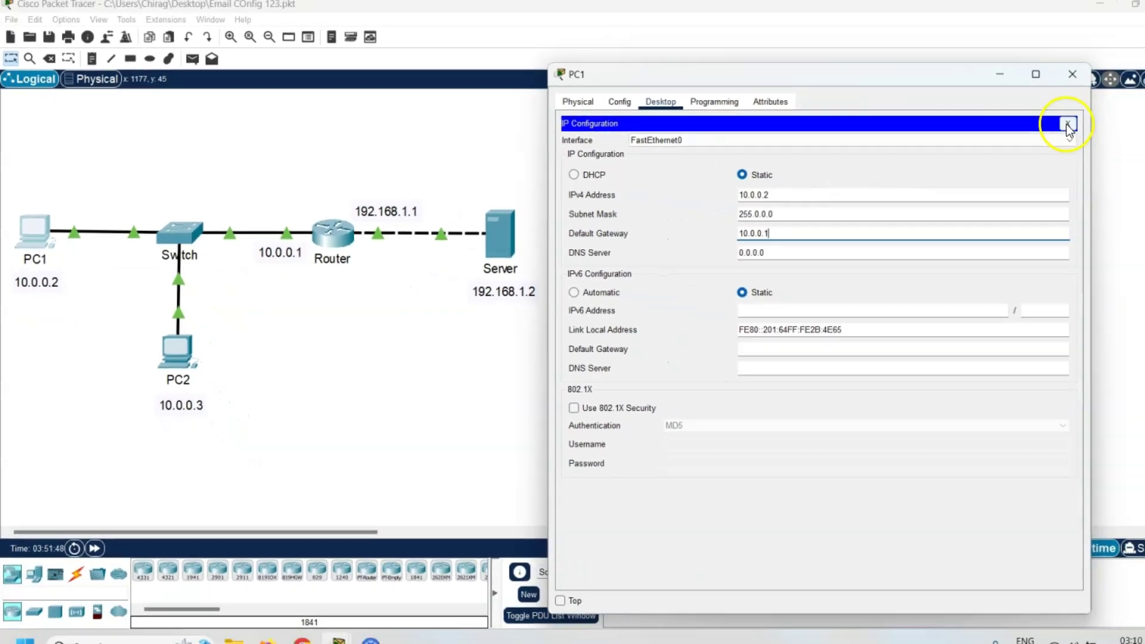
left_click(1067, 120)
left_click(1036, 82)
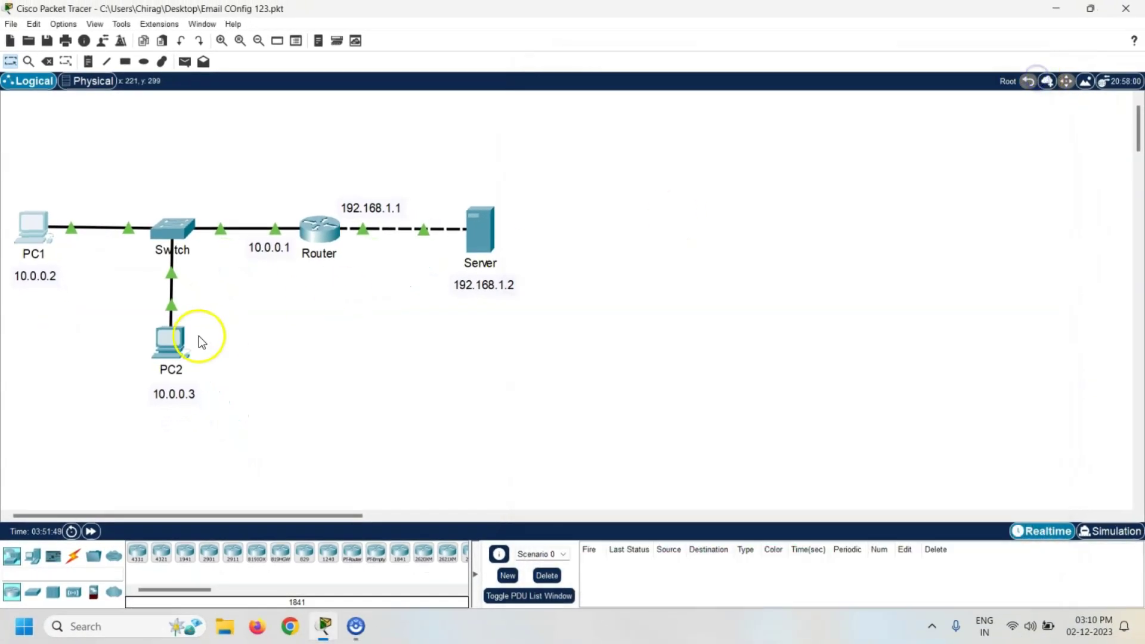
Set PC2's static IP to 10.0.0.3, mask 255.0.0.0, gateway 10.0.0.1, then close it
left_click(172, 339)
left_click(546, 64)
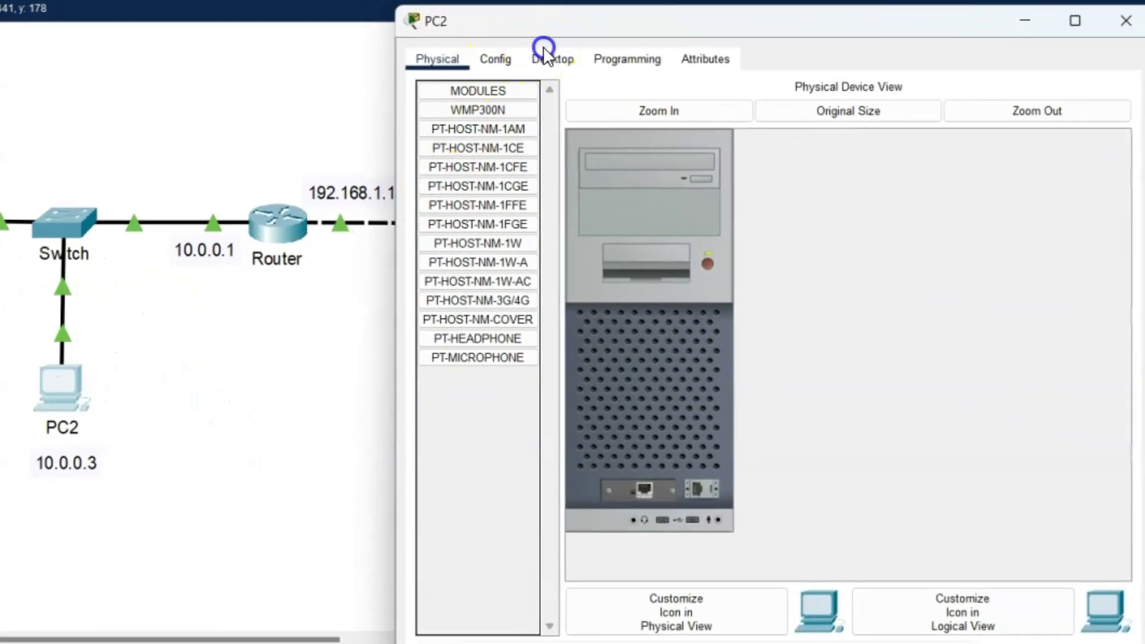
left_click(480, 166)
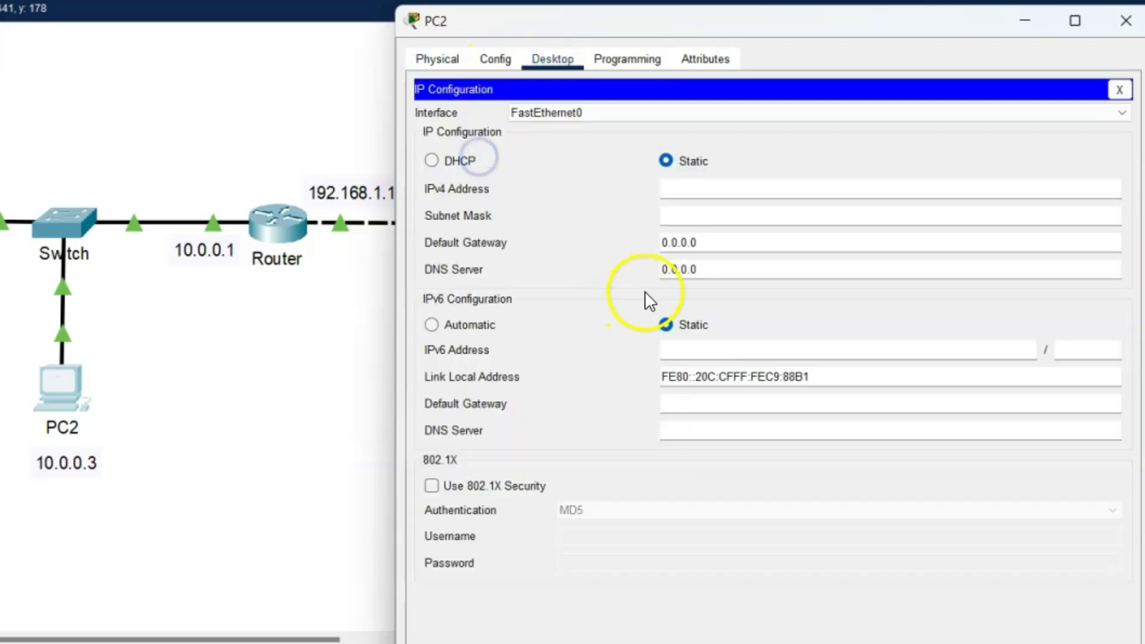
left_click(680, 194)
type("10.")
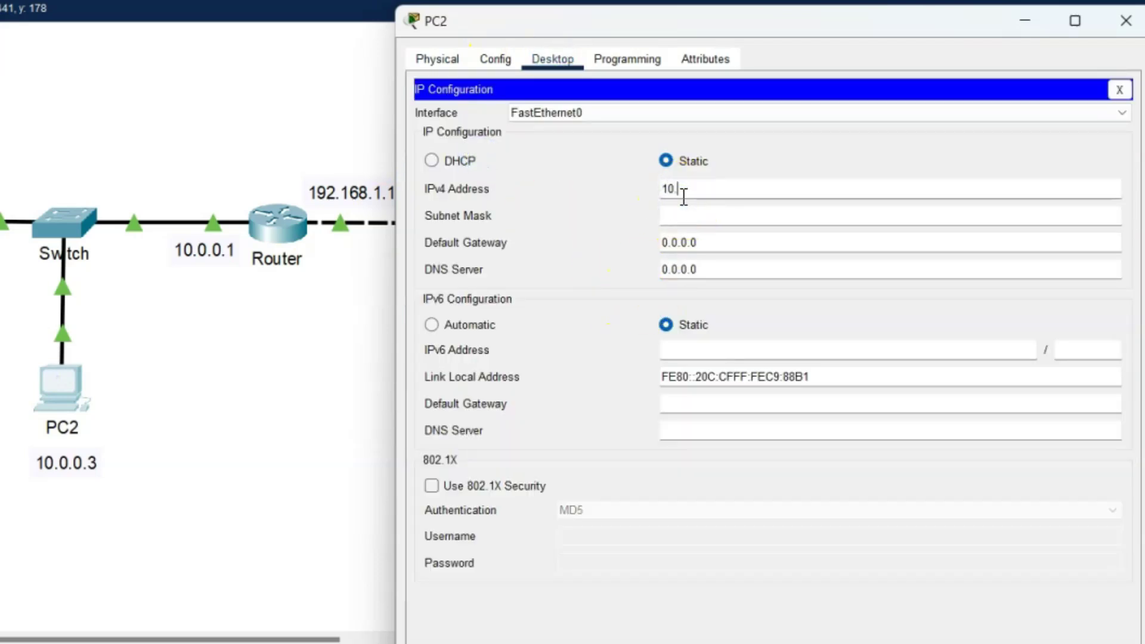
type("0.0.3")
left_click(777, 146)
key("Tab")
key("Tab")
type("10.0.0")
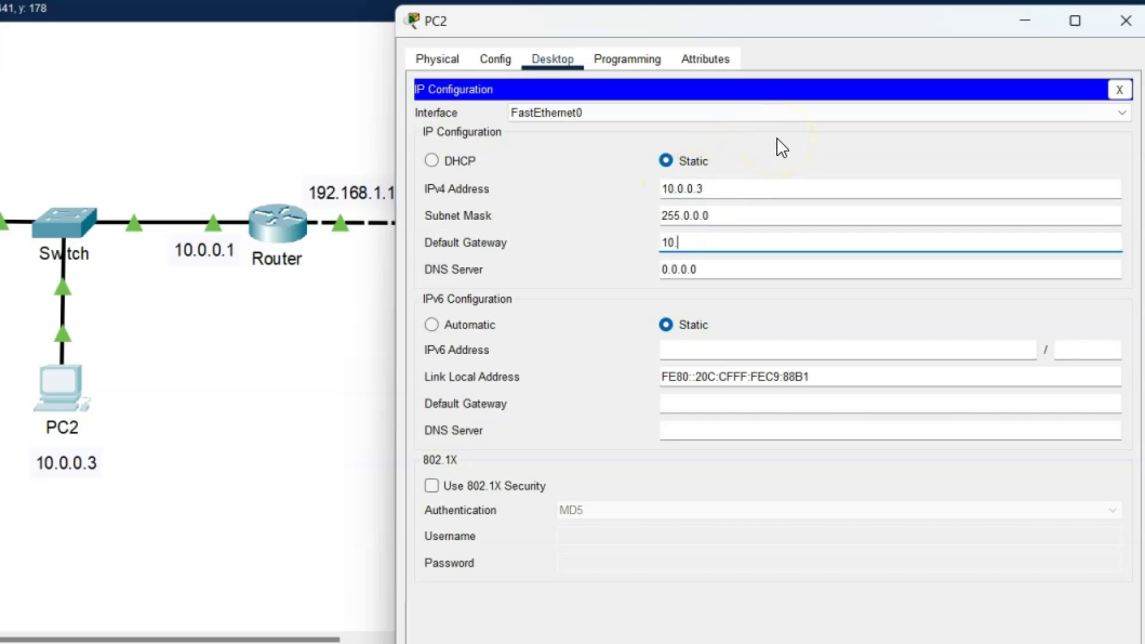
type(".1")
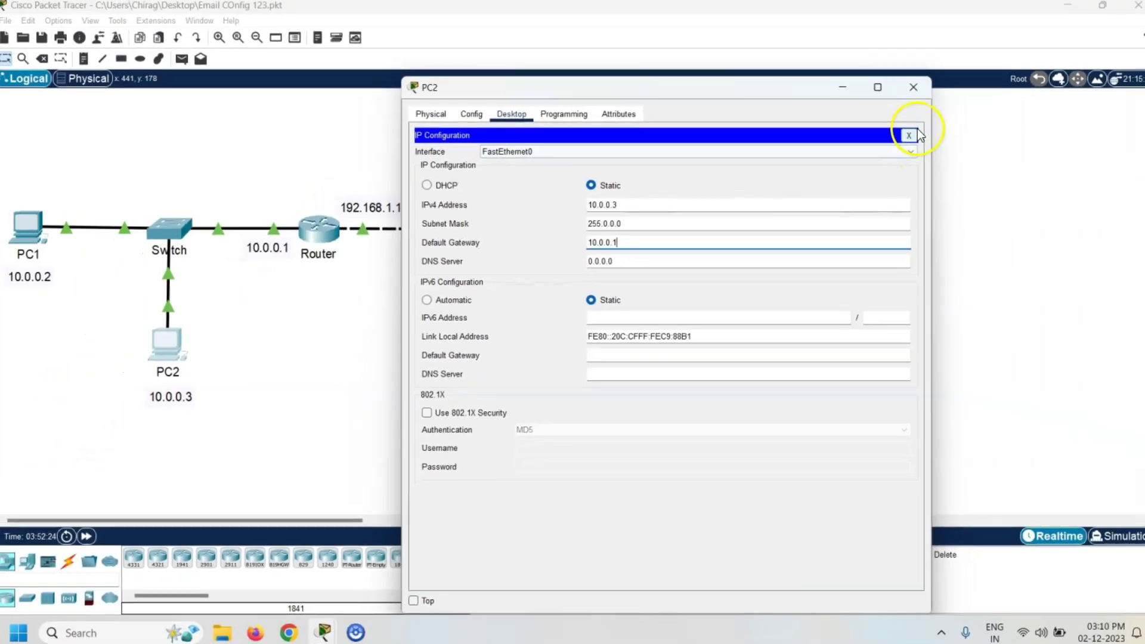
left_click(909, 136)
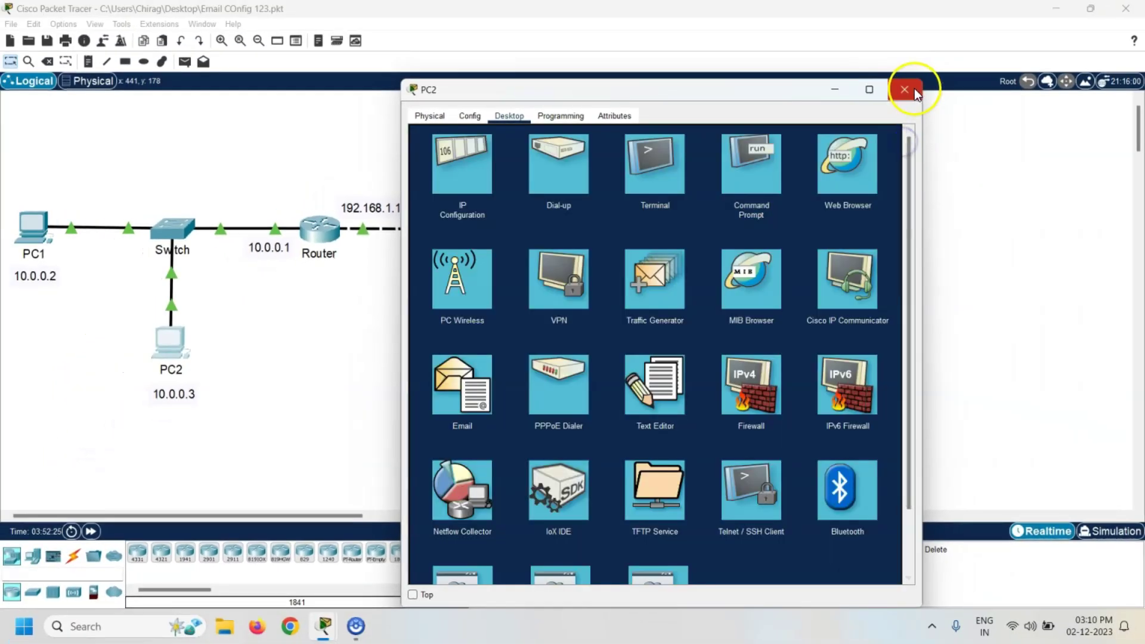
left_click(913, 87)
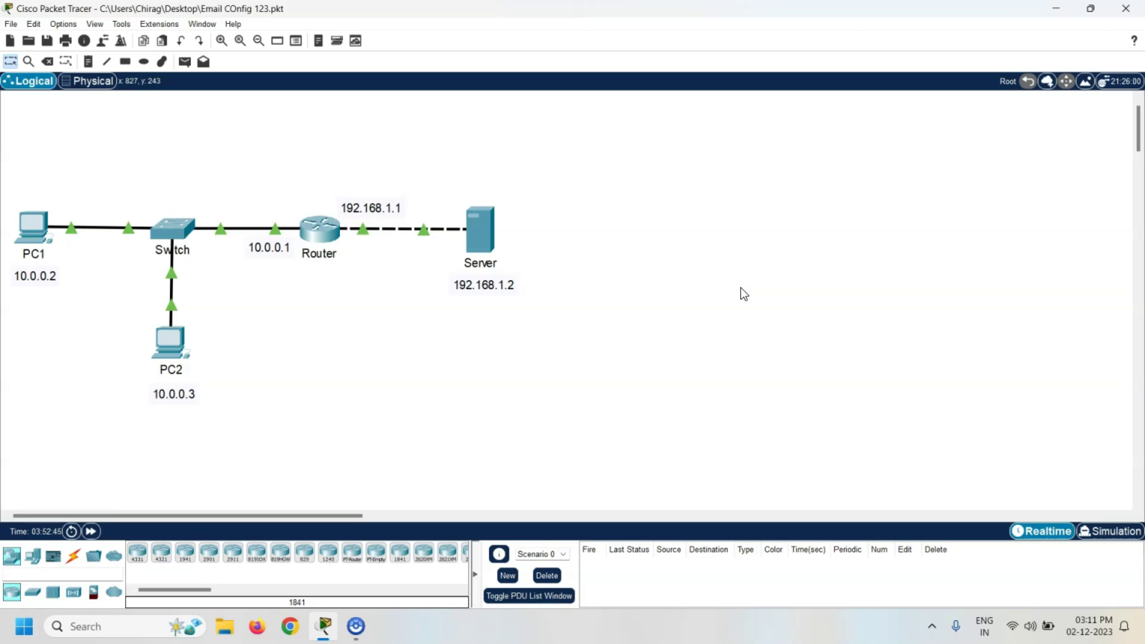
Set the Server's IP to 192.168.1.2, mask 255.255.255.0, gateway 192.168.1.1, then close it
left_click(483, 233)
left_click_drag(618, 94, 756, 91)
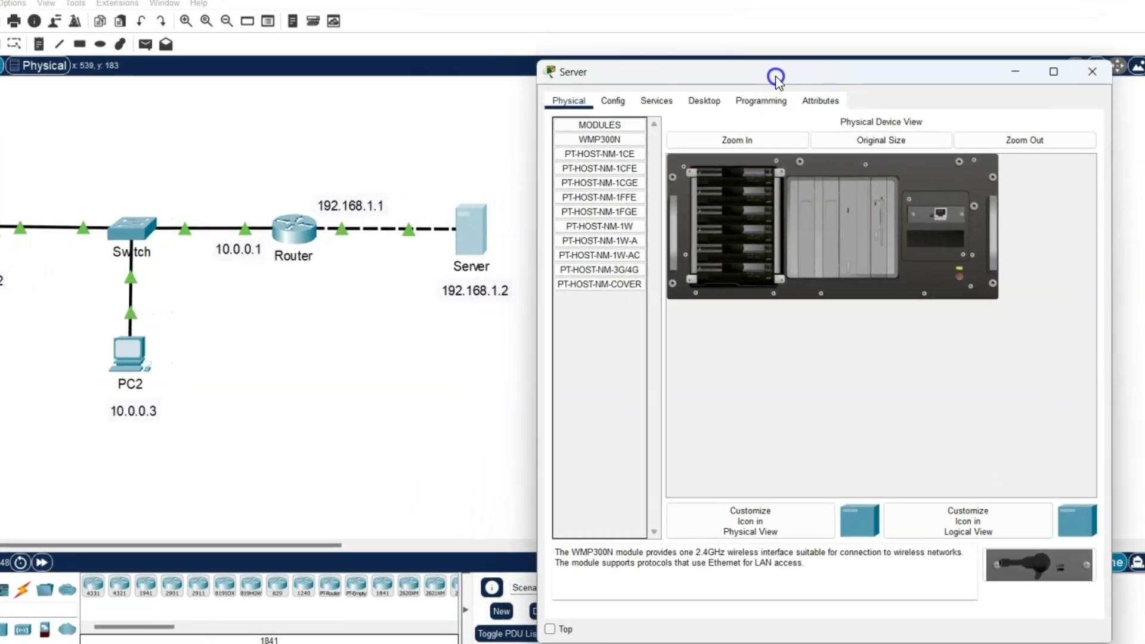
left_click(698, 114)
left_click(606, 173)
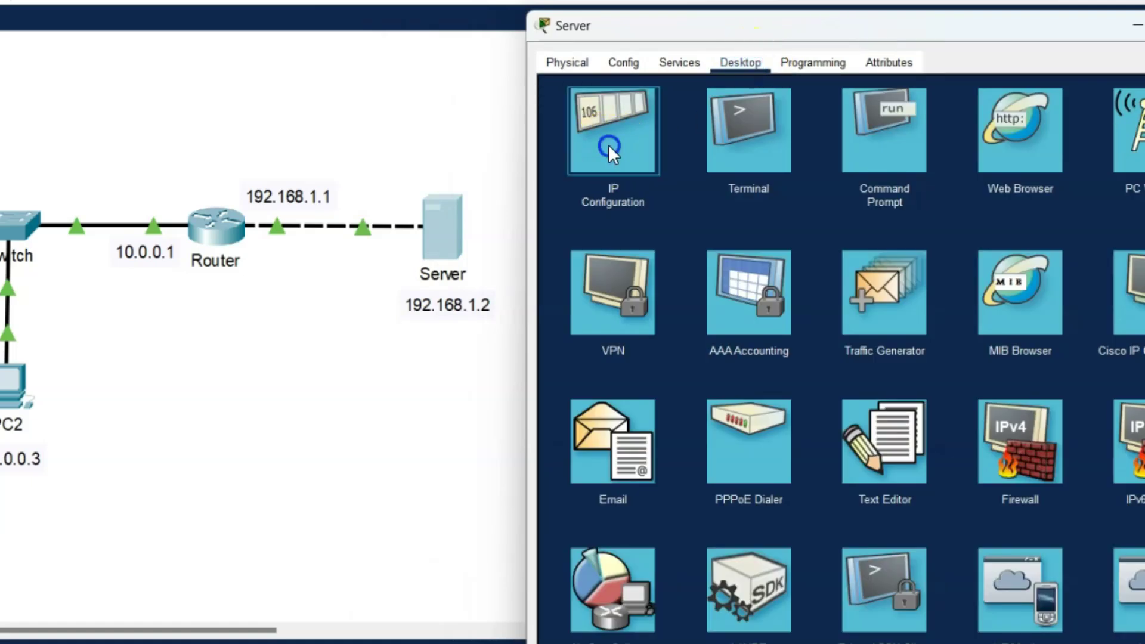
left_click(838, 162)
type("192.16")
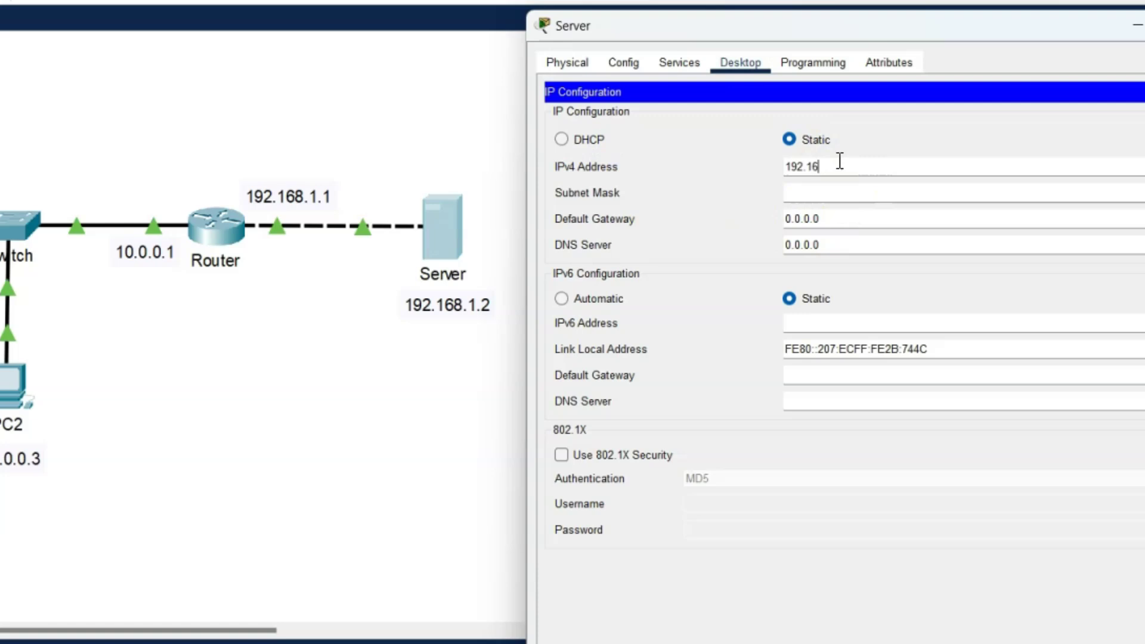
type("8.1.2")
key("Tab")
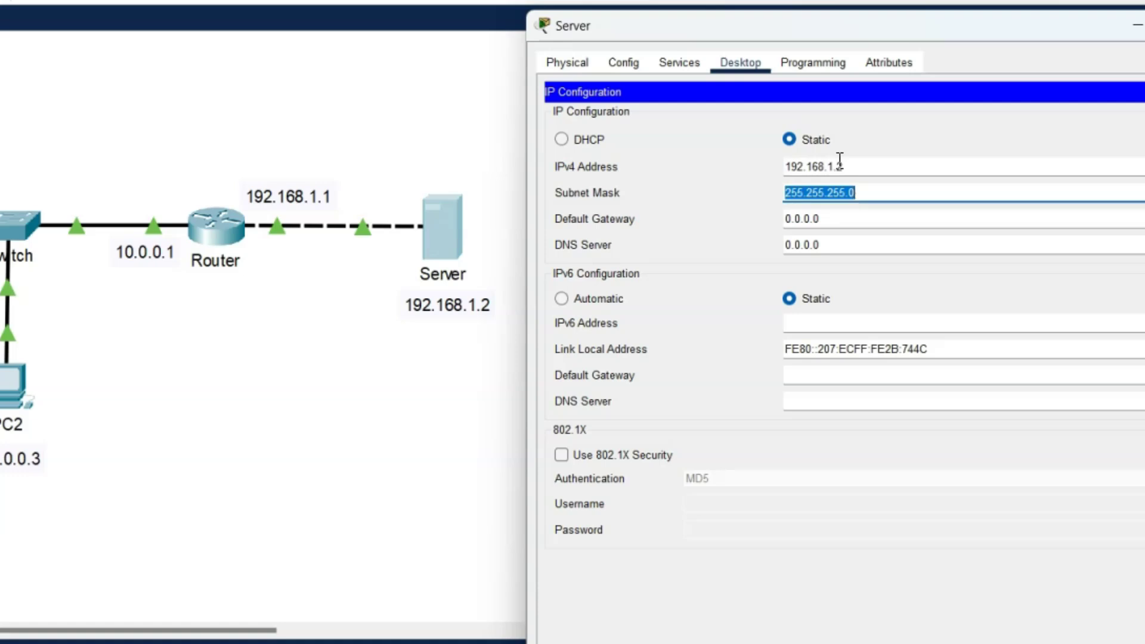
key("Tab")
type("192")
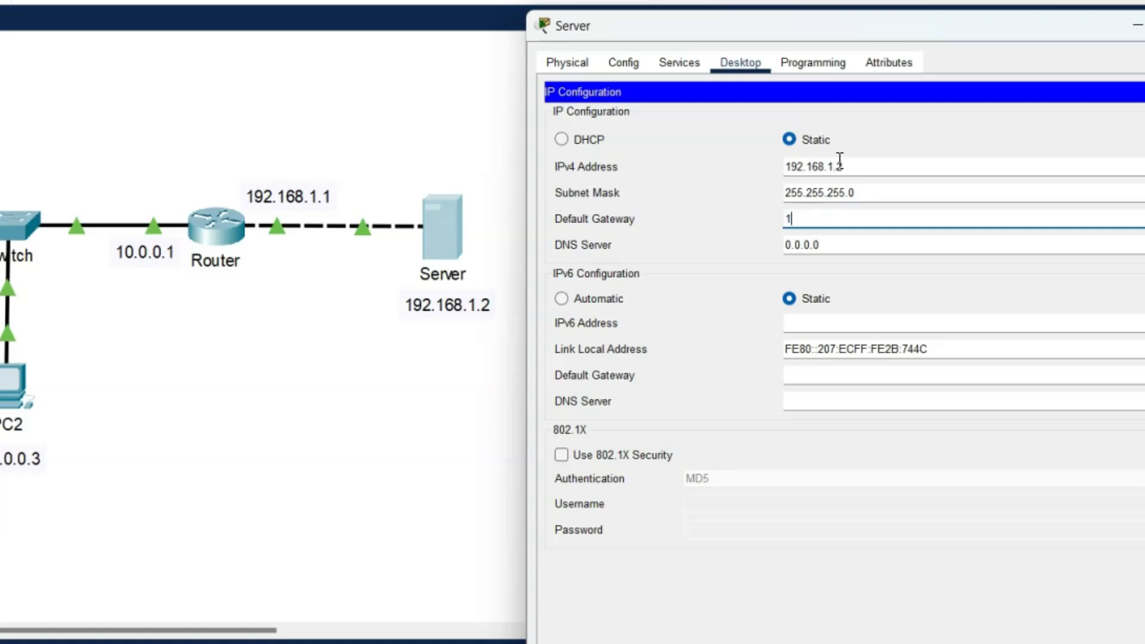
type(".168.1.1")
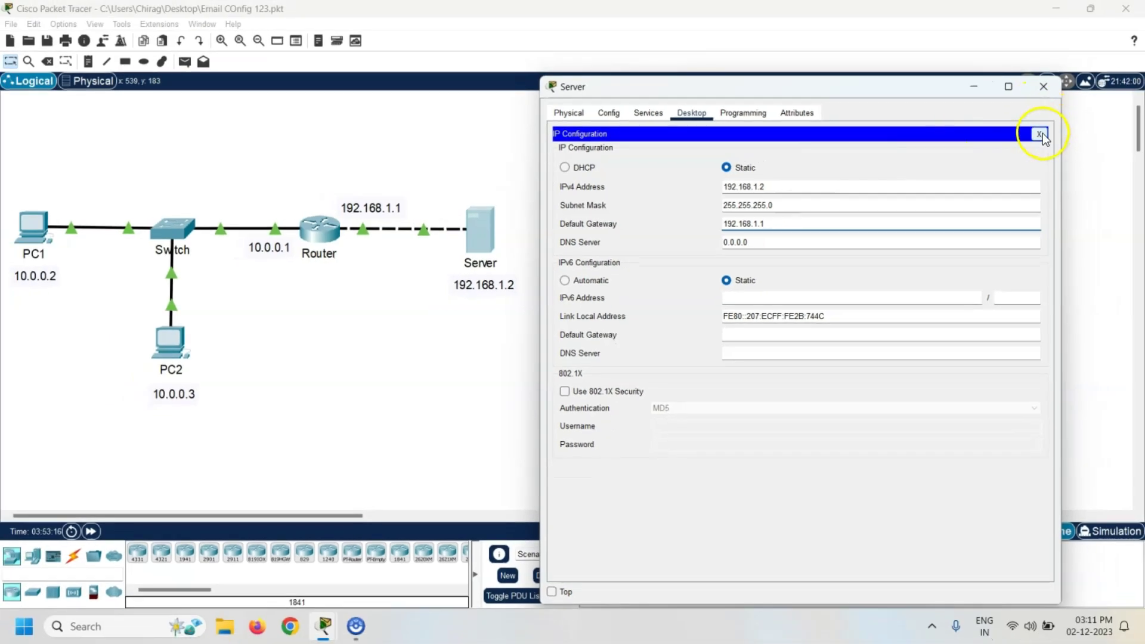
left_click(1044, 133)
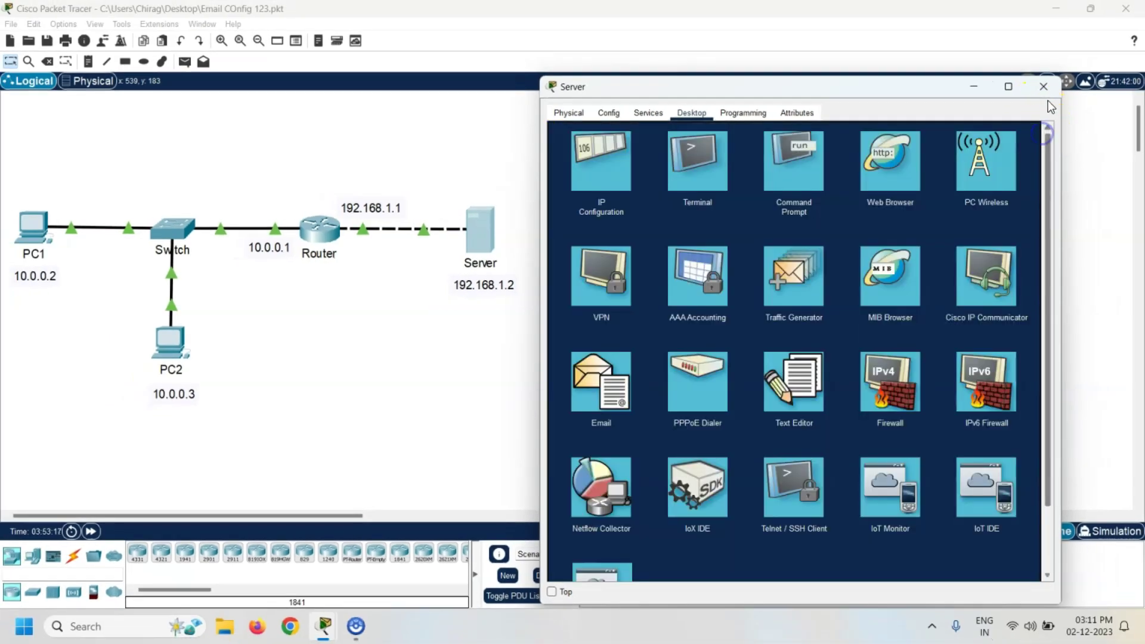
left_click(1045, 87)
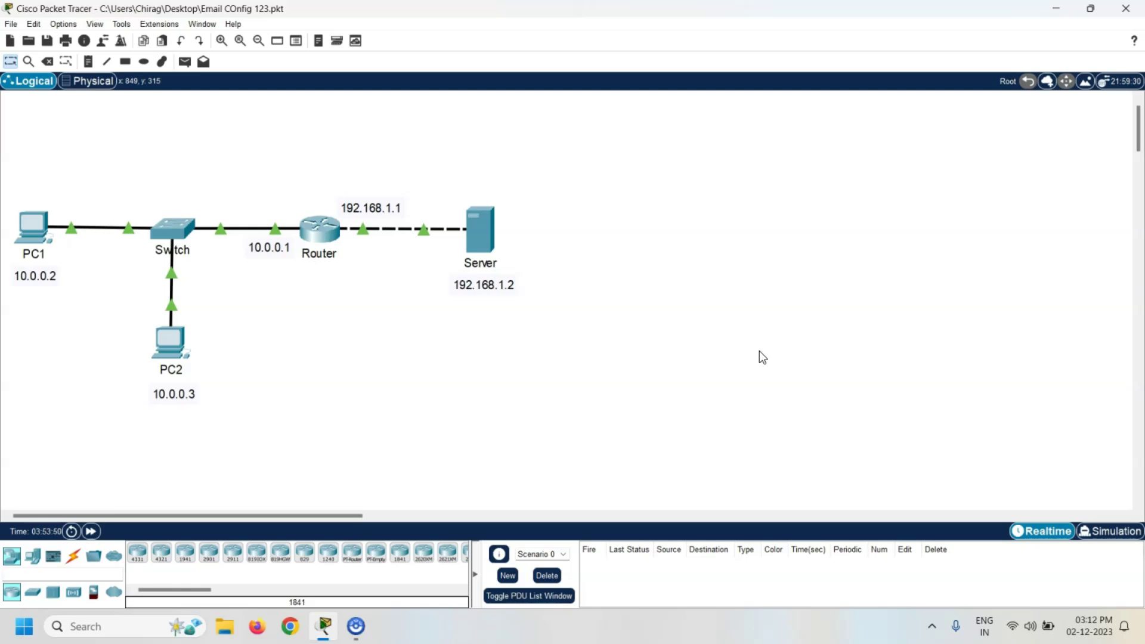
left_click(481, 230)
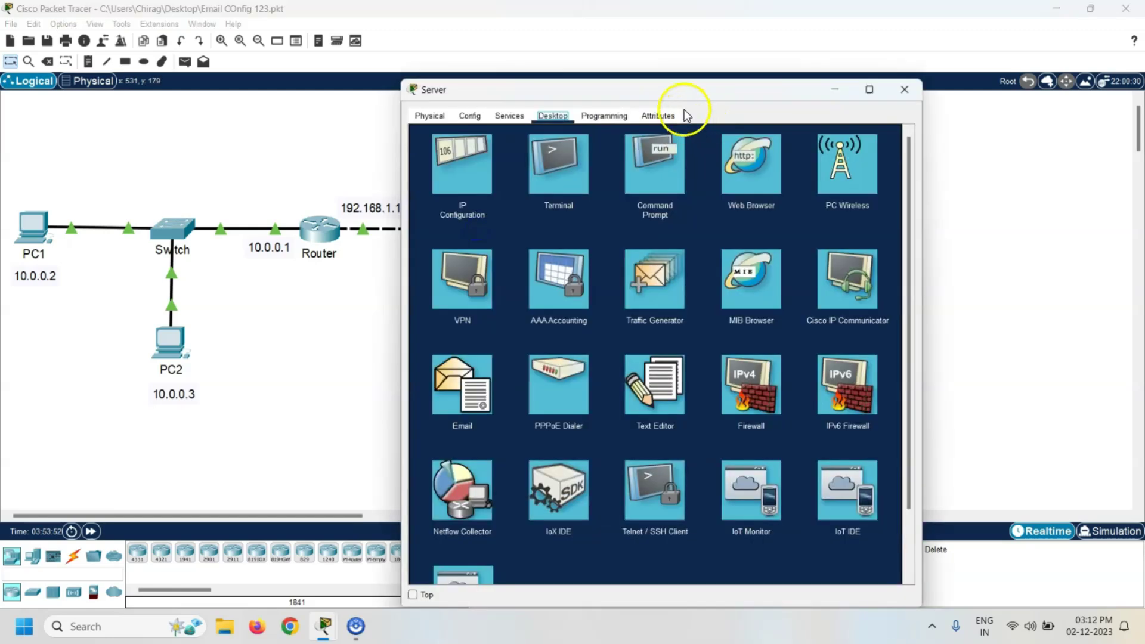
left_click_drag(685, 89, 782, 76)
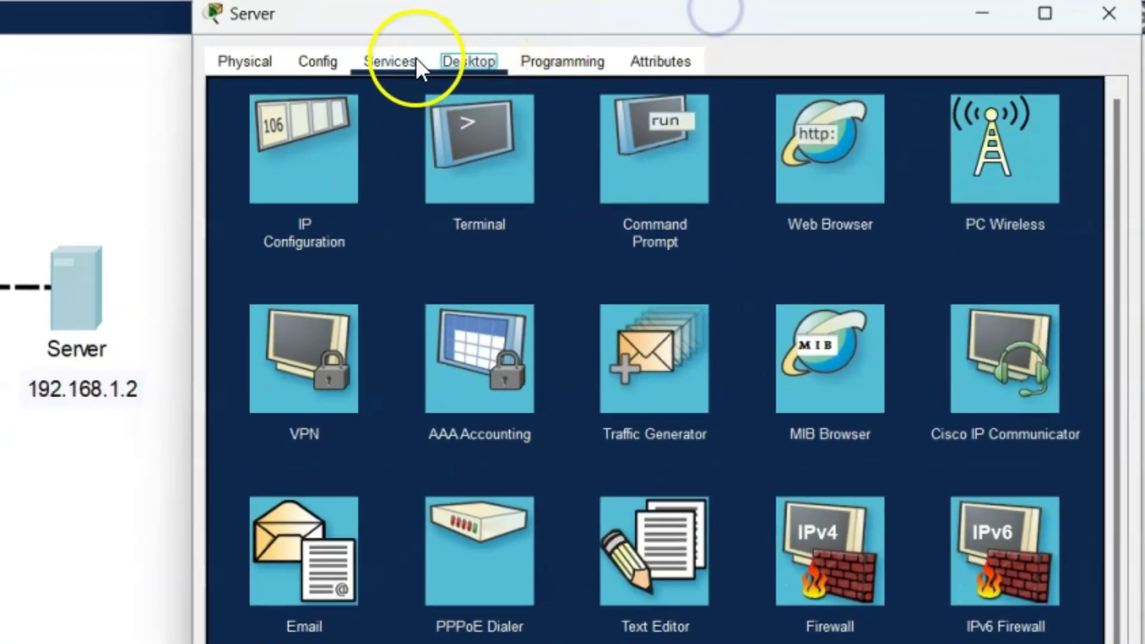
left_click(416, 60)
left_click(284, 313)
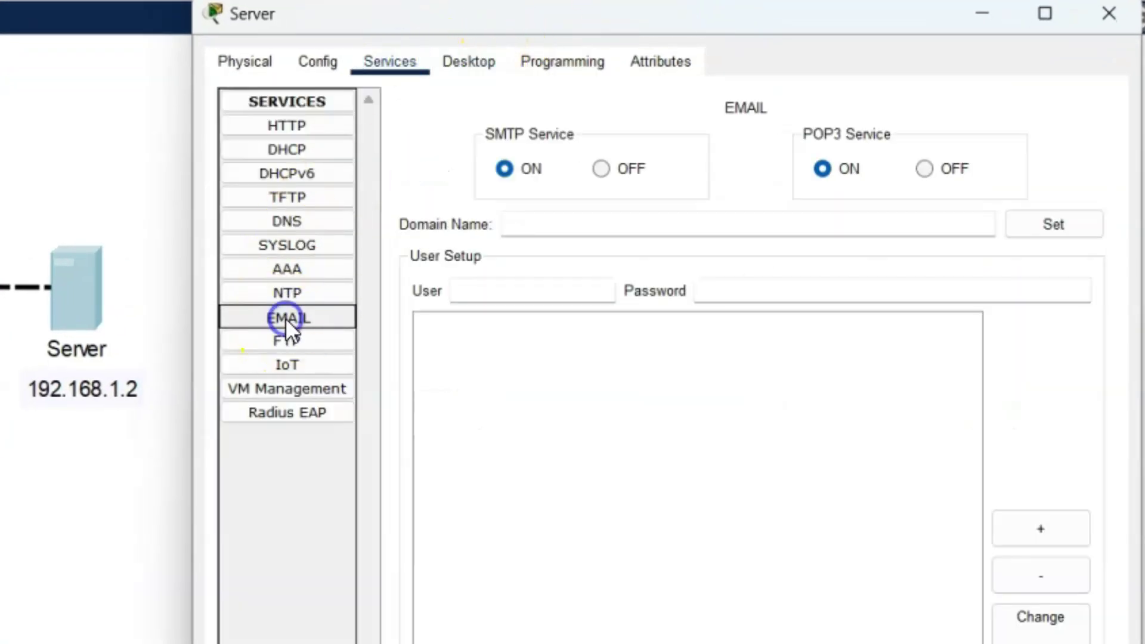
left_click(552, 224)
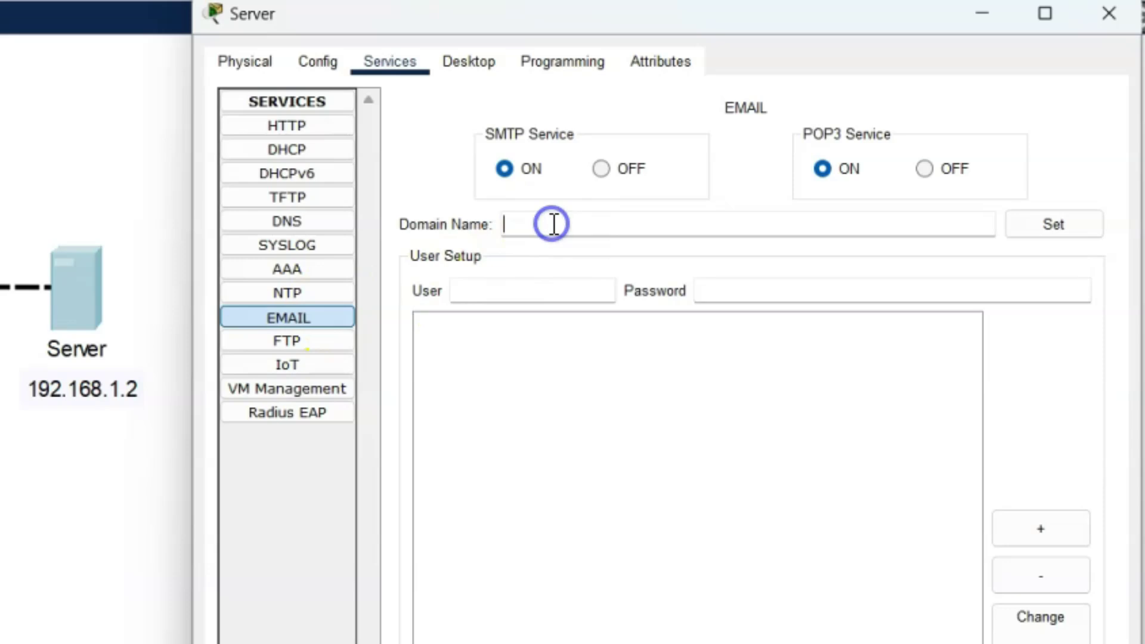
type("gmail.com")
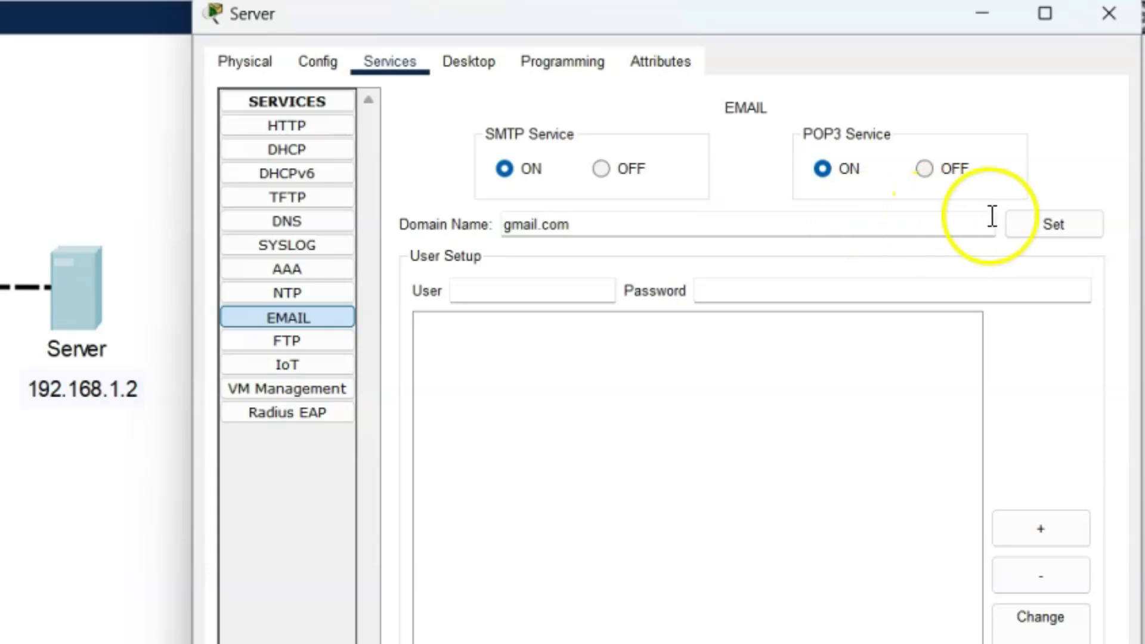
left_click(1054, 226)
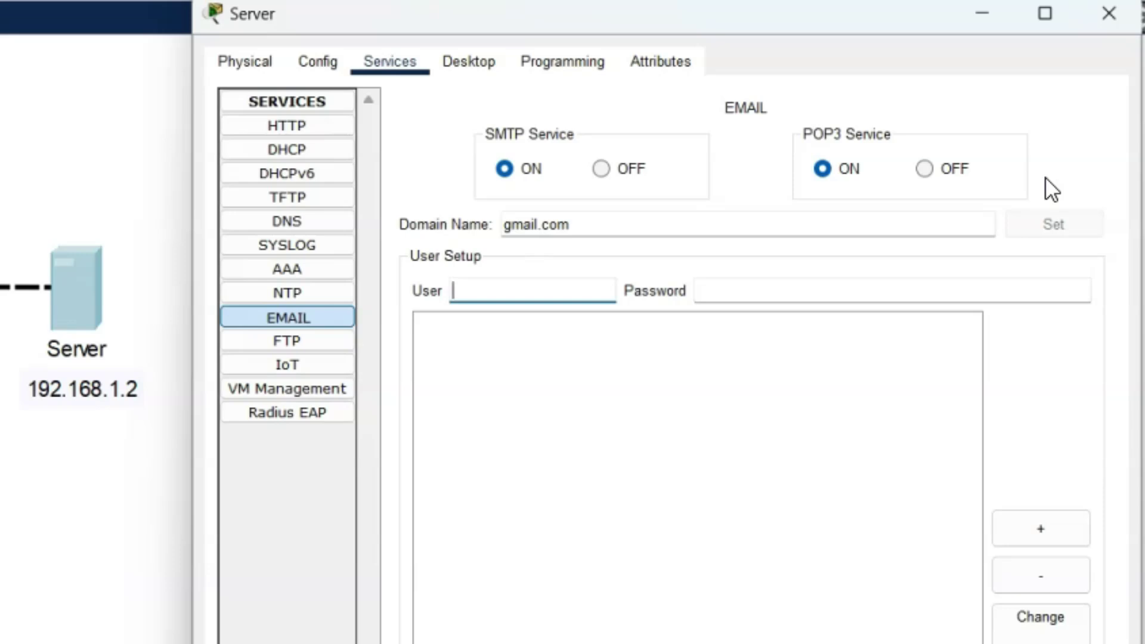
Add mail accounts user1 and user2 with their passwords, then close the Server window
left_click(554, 281)
type("us")
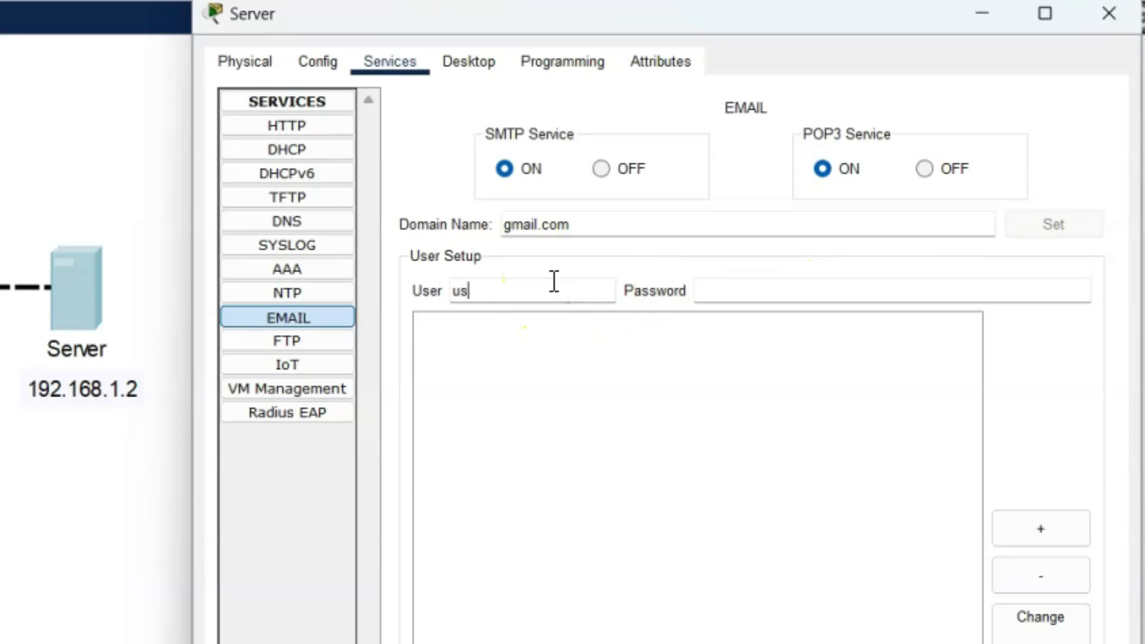
type("er1")
key("Tab")
type("123")
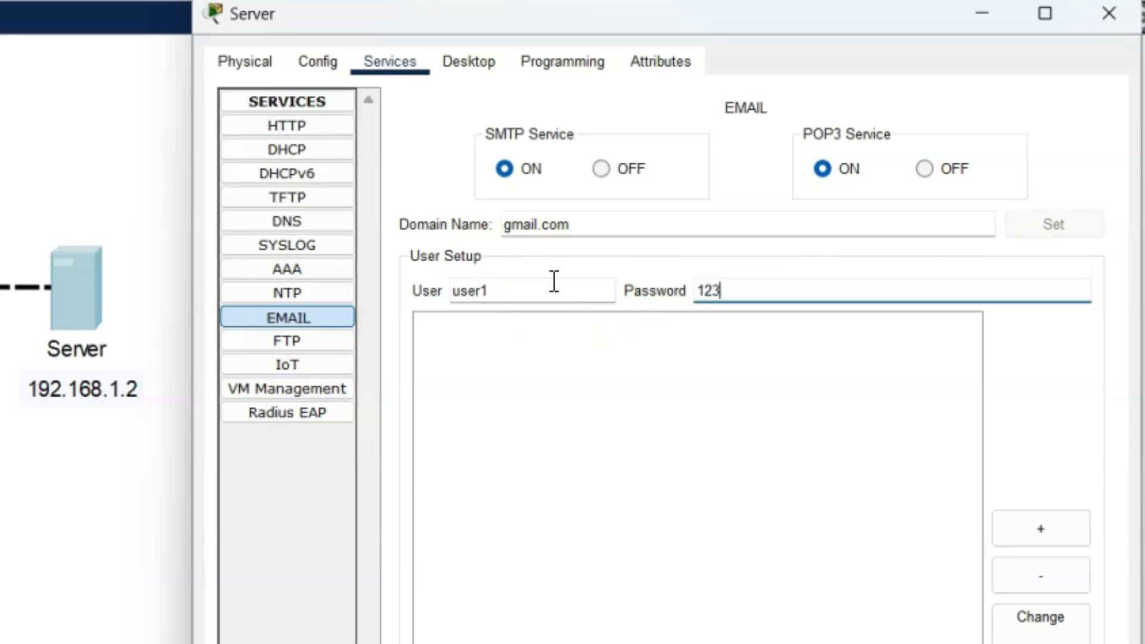
left_click(1057, 526)
left_click(586, 287)
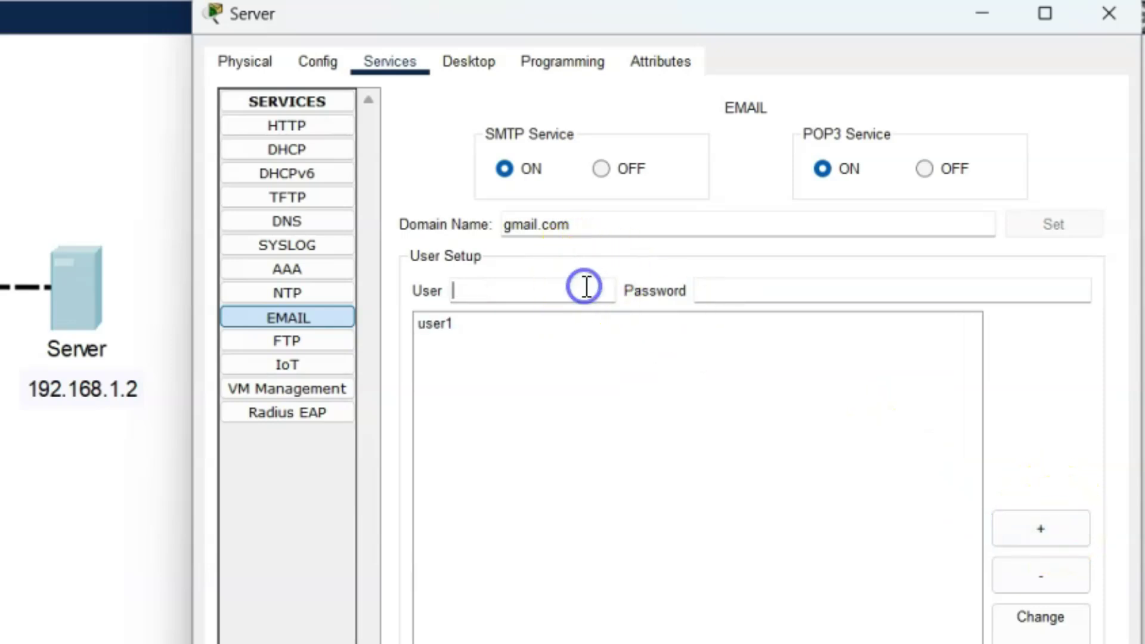
type("user2")
key("Tab")
type("123")
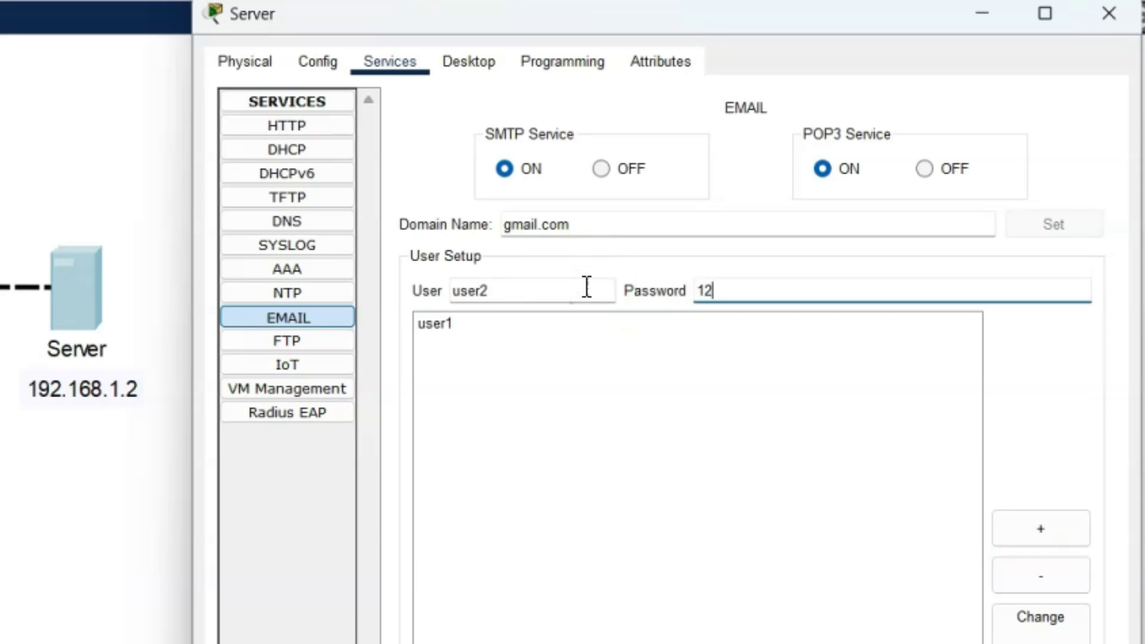
left_click(1062, 521)
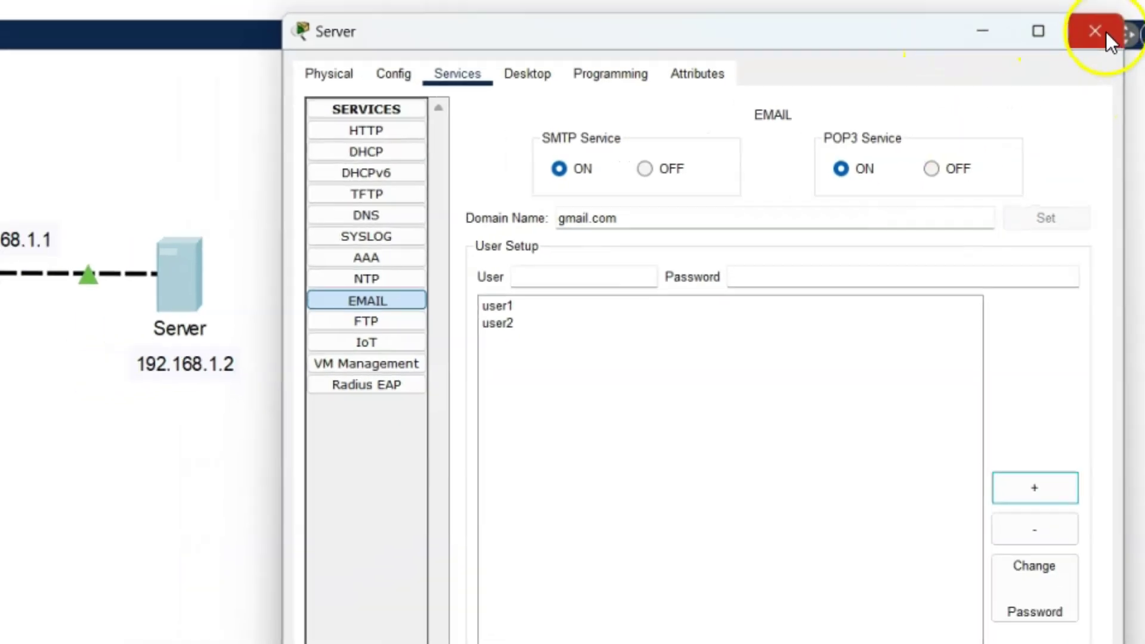
left_click(1106, 34)
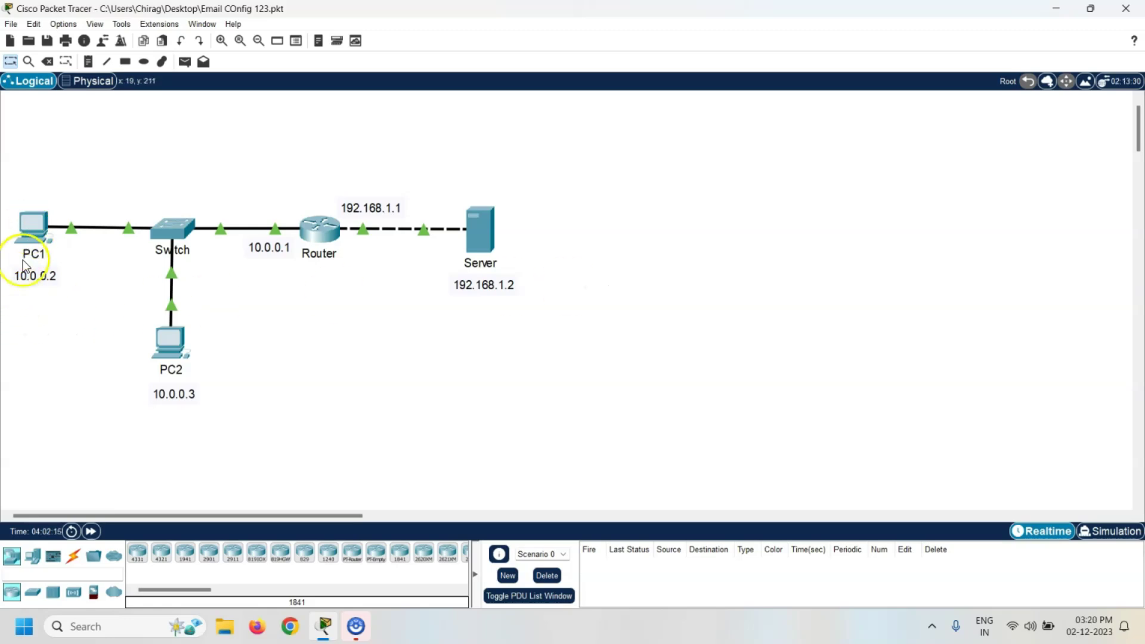
Open the Email application on PC1's Desktop to reach Configure Mail
double_click(31, 224)
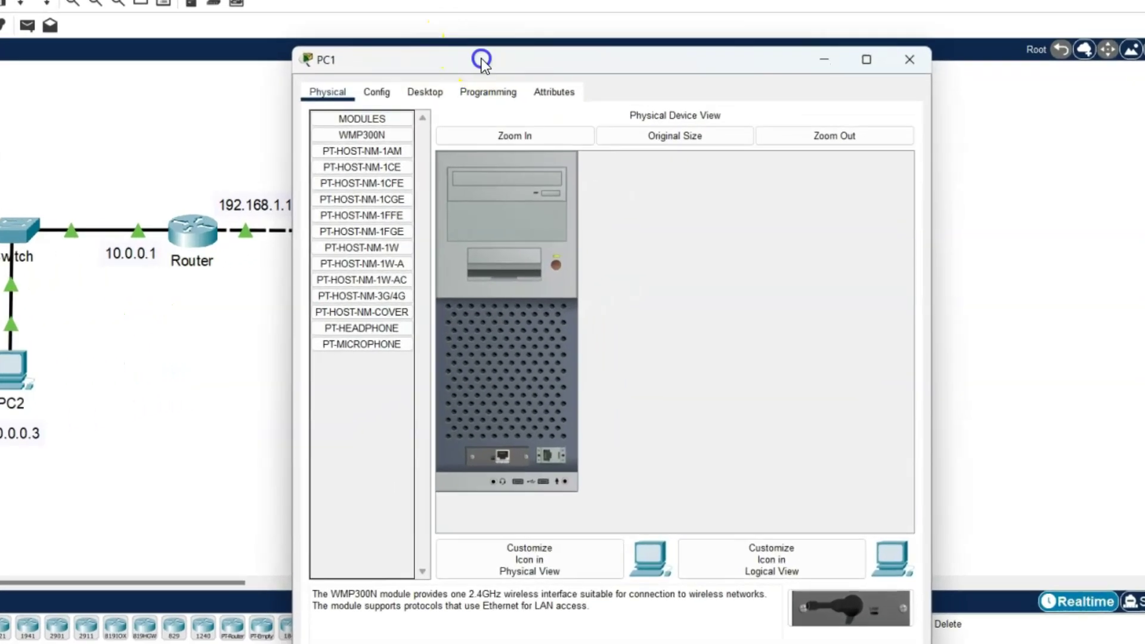
left_click(426, 92)
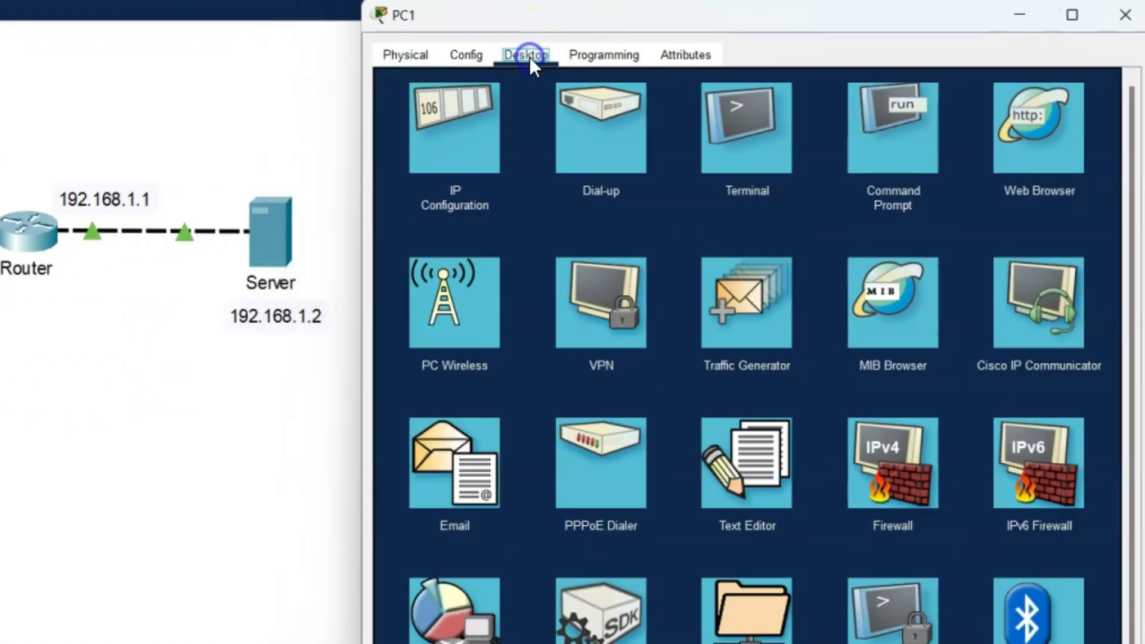
left_click(445, 470)
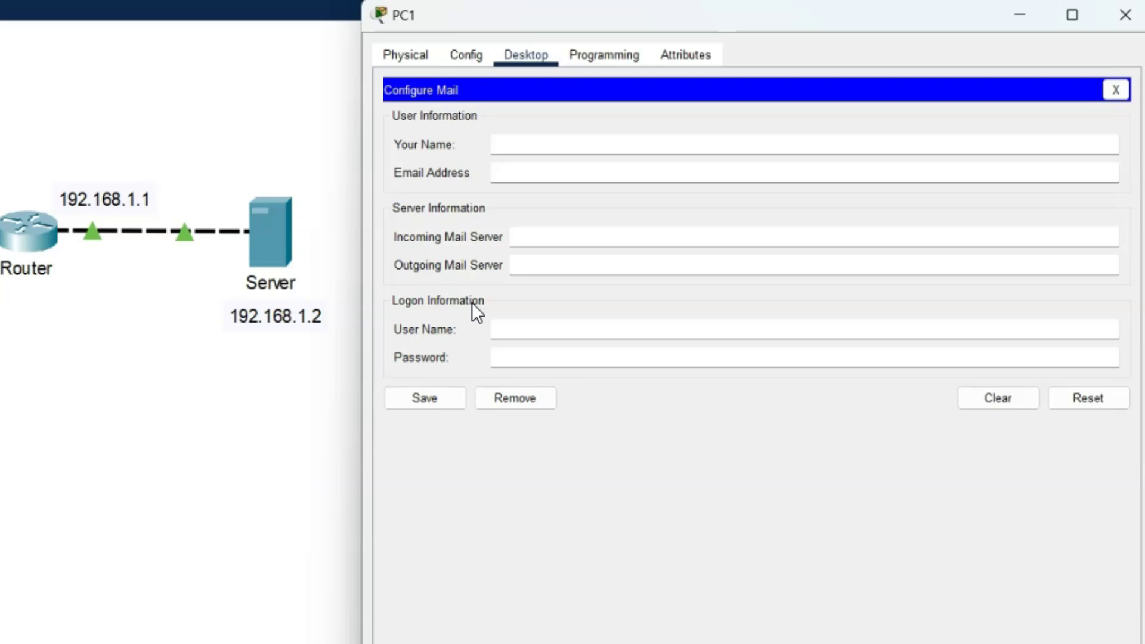
Enter the sender's display name and user1's gmail.com e-mail address in PC1's mail form
left_click(522, 147)
type("chirag")
left_click(566, 171)
type("user1@gmail.com")
left_click(348, 229)
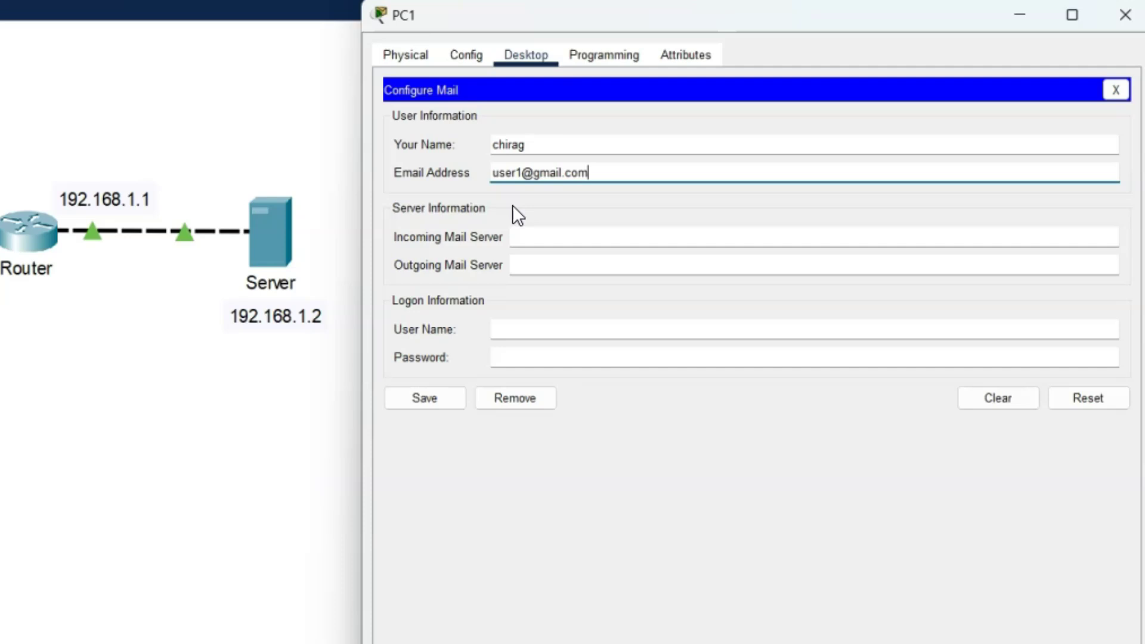
Set mail server 192.168.1.2, logon user1 with its password, and save the settings
left_click(540, 239)
type("192.168.1.2")
left_click(534, 260)
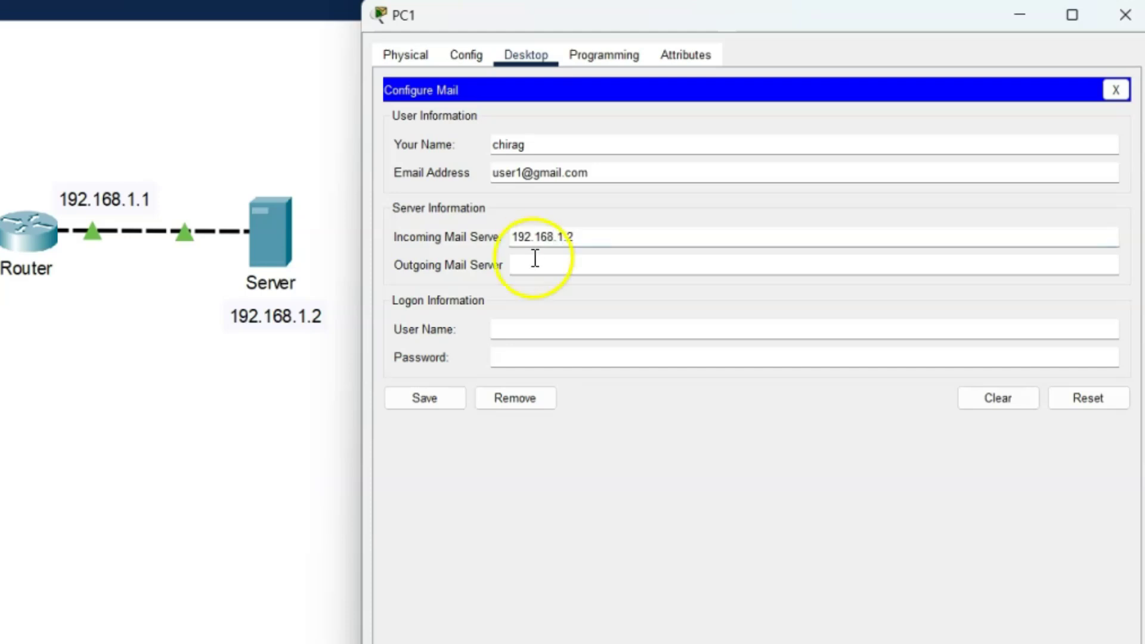
type("192.168.1.2")
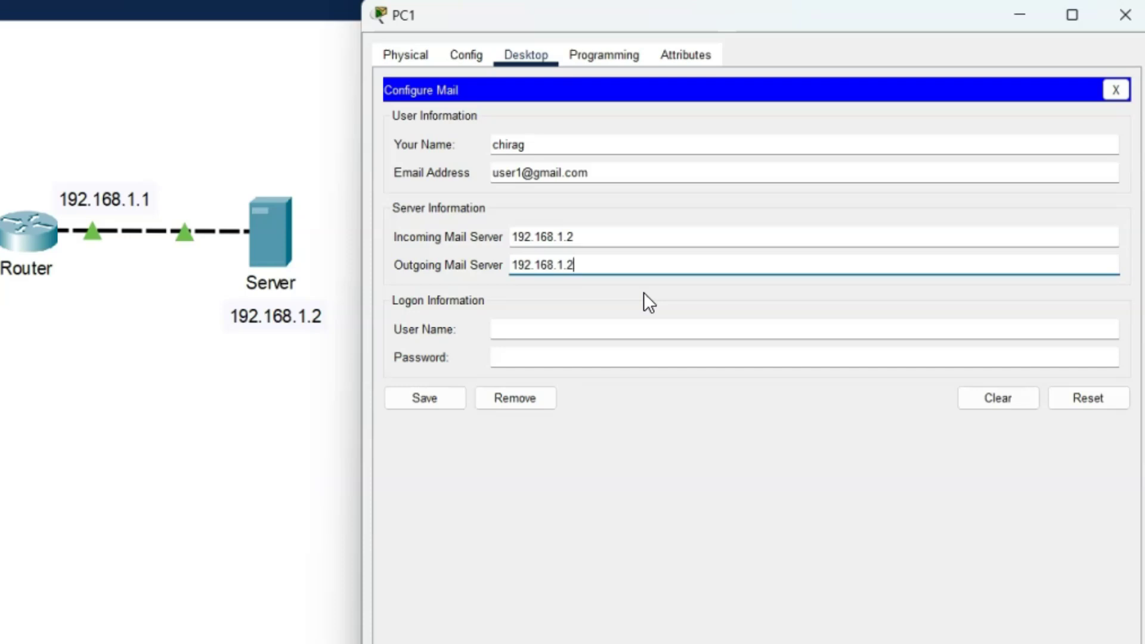
left_click(574, 324)
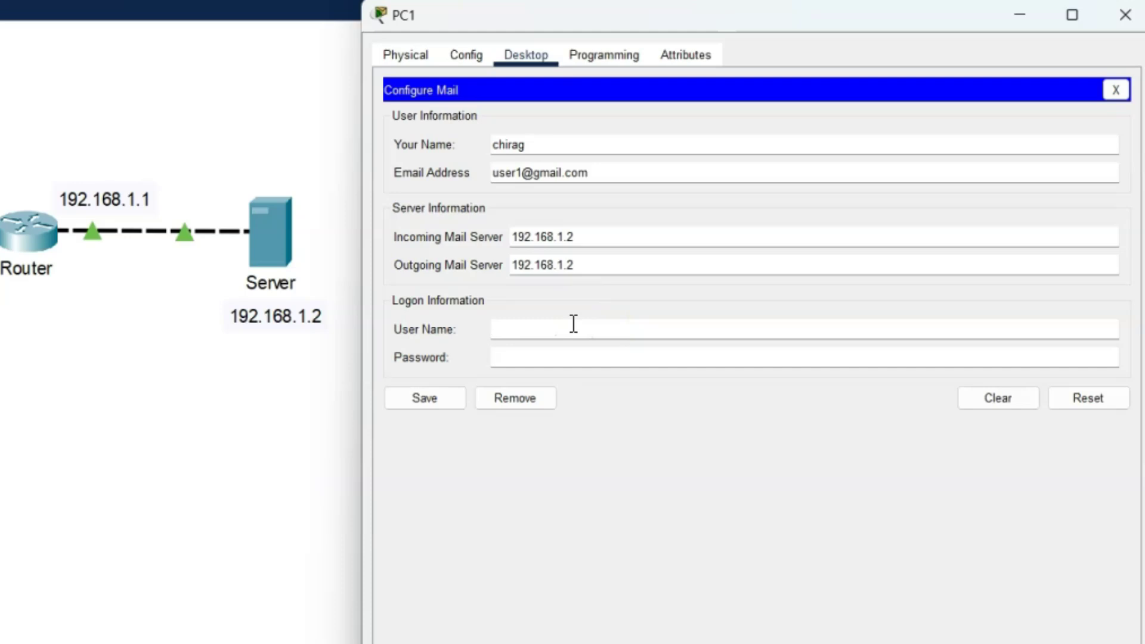
type("user1")
key("Tab")
type("123")
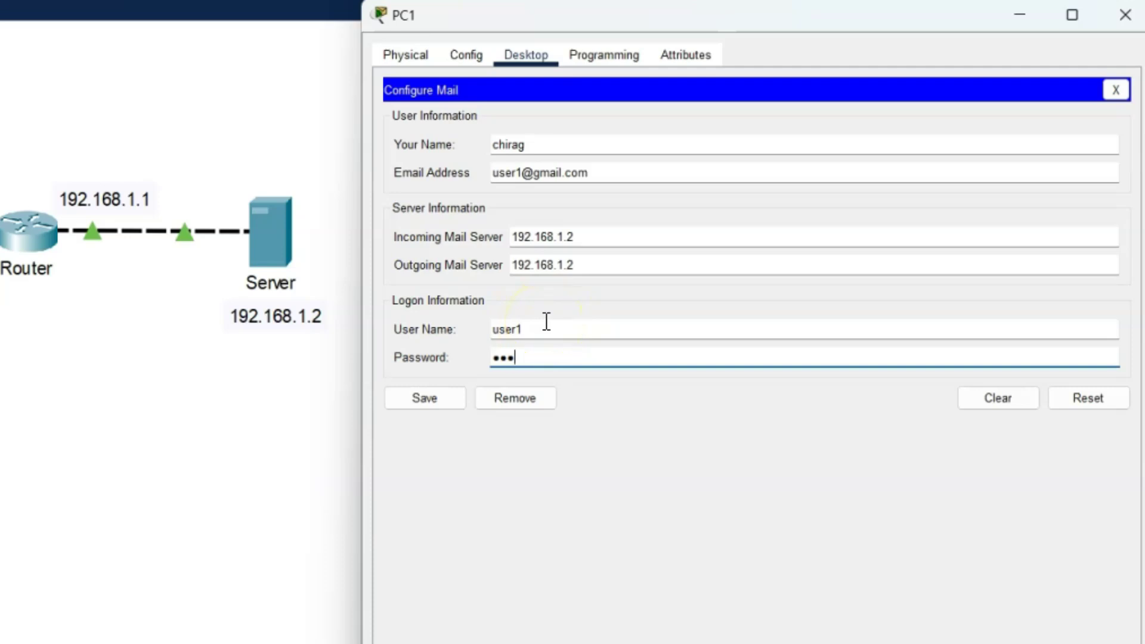
left_click_drag(537, 328, 476, 327)
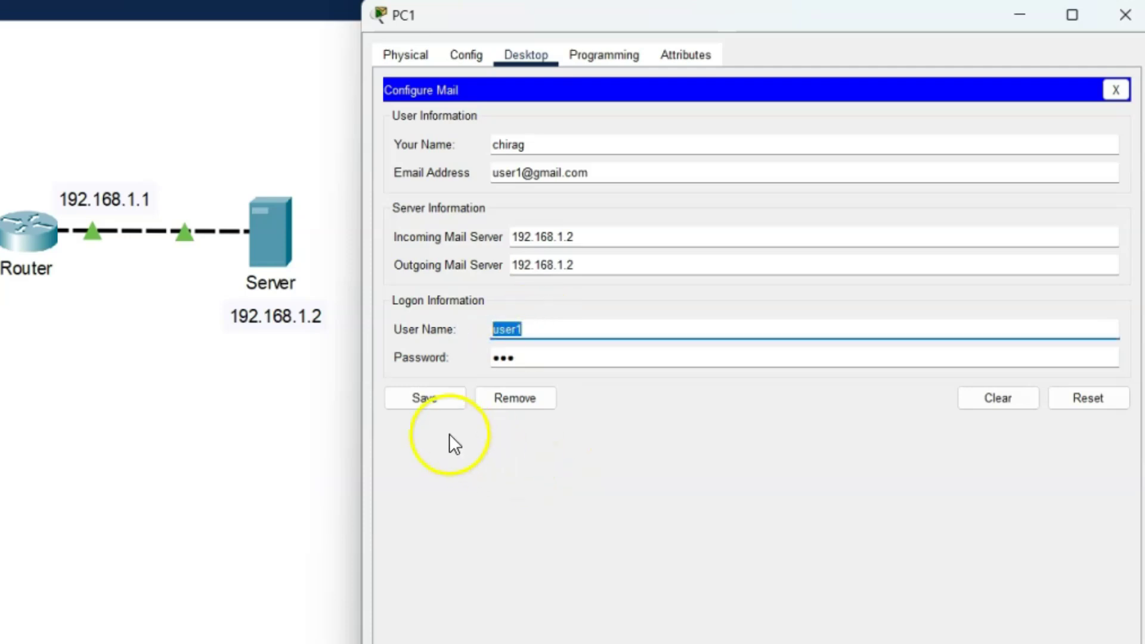
left_click(426, 398)
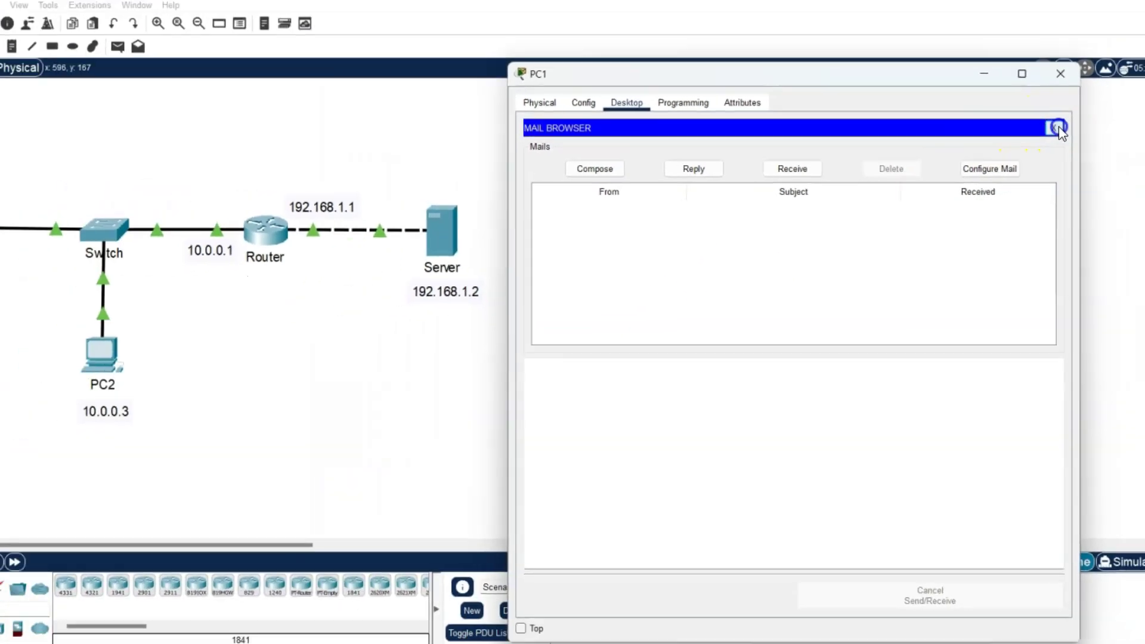
Close PC1, open PC2's Email setup, and enter the sender's display name
left_click(1111, 94)
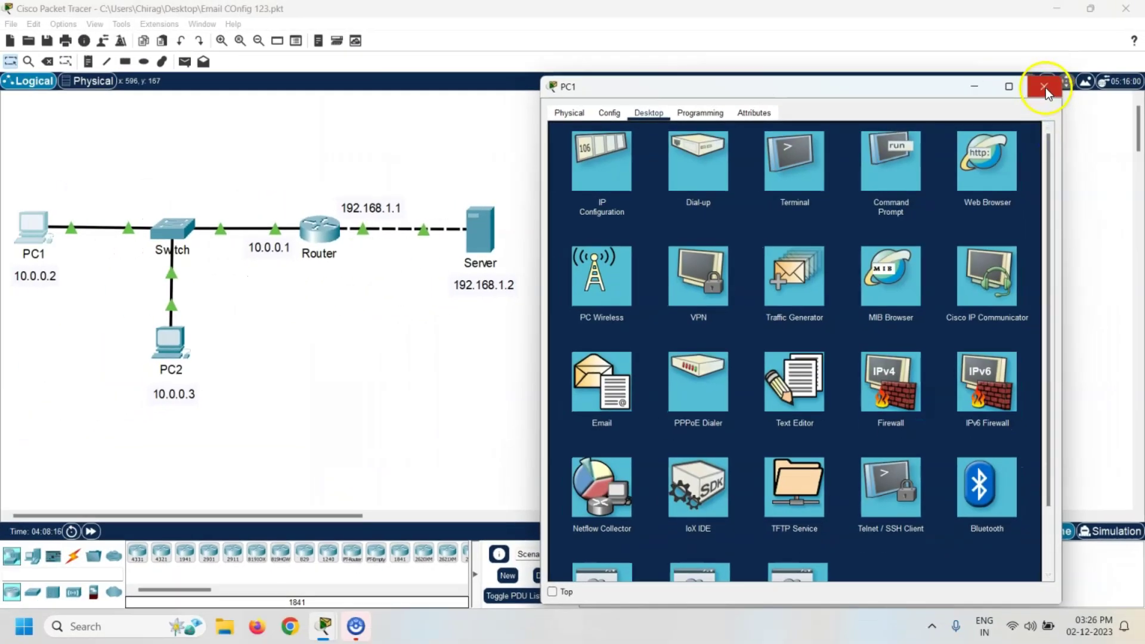
left_click(1120, 21)
left_click(169, 342)
left_click_drag(585, 97, 740, 92)
left_click(642, 118)
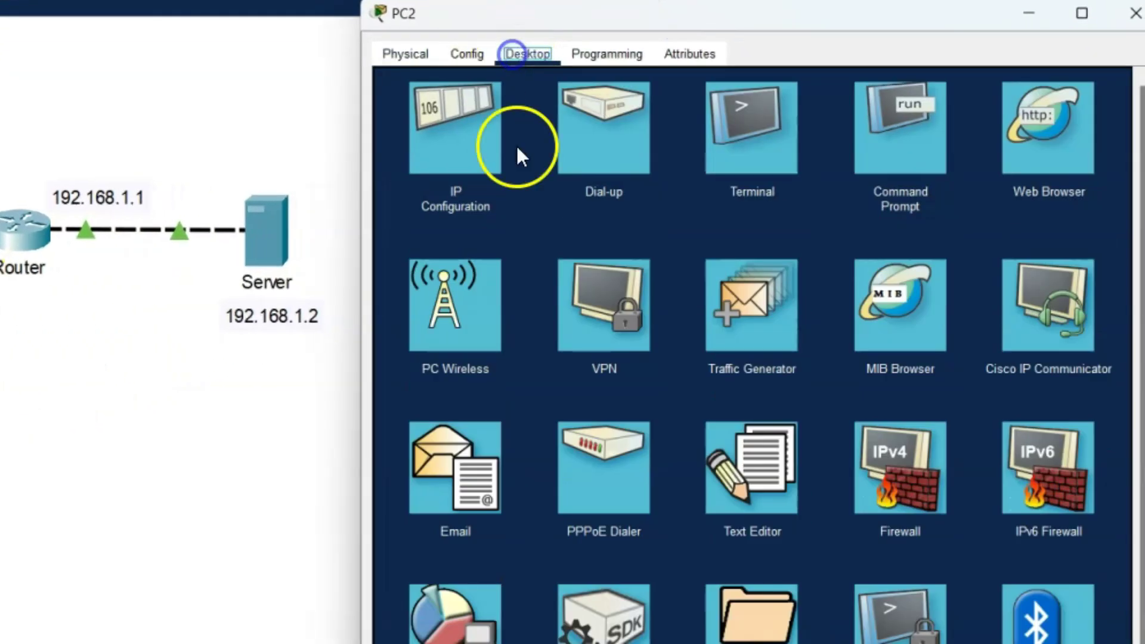
left_click(461, 453)
left_click(524, 143)
type("roger")
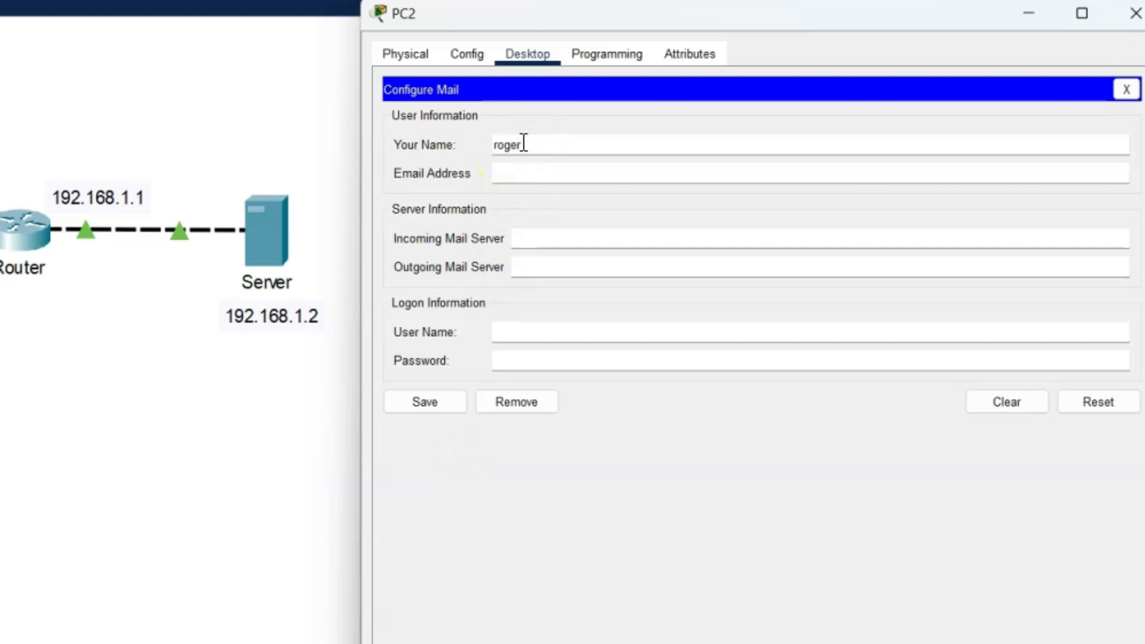
Enter PC2's email address and 192.168.1.2 as its incoming and outgoing mail servers
left_click(732, 99)
key("Tab")
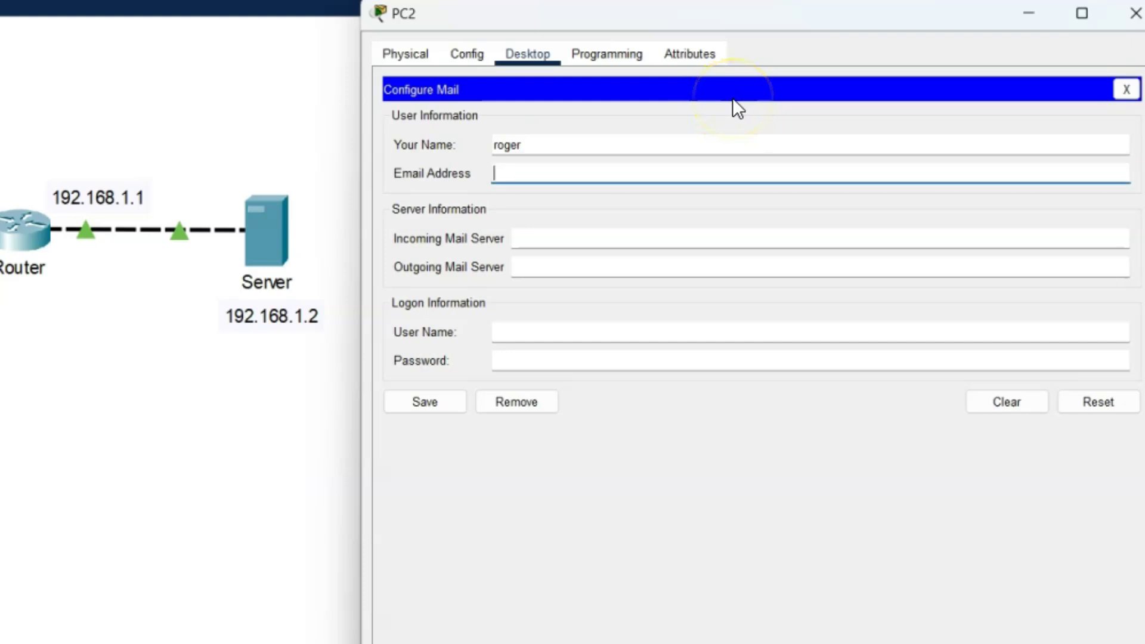
type("user2@gmail.com")
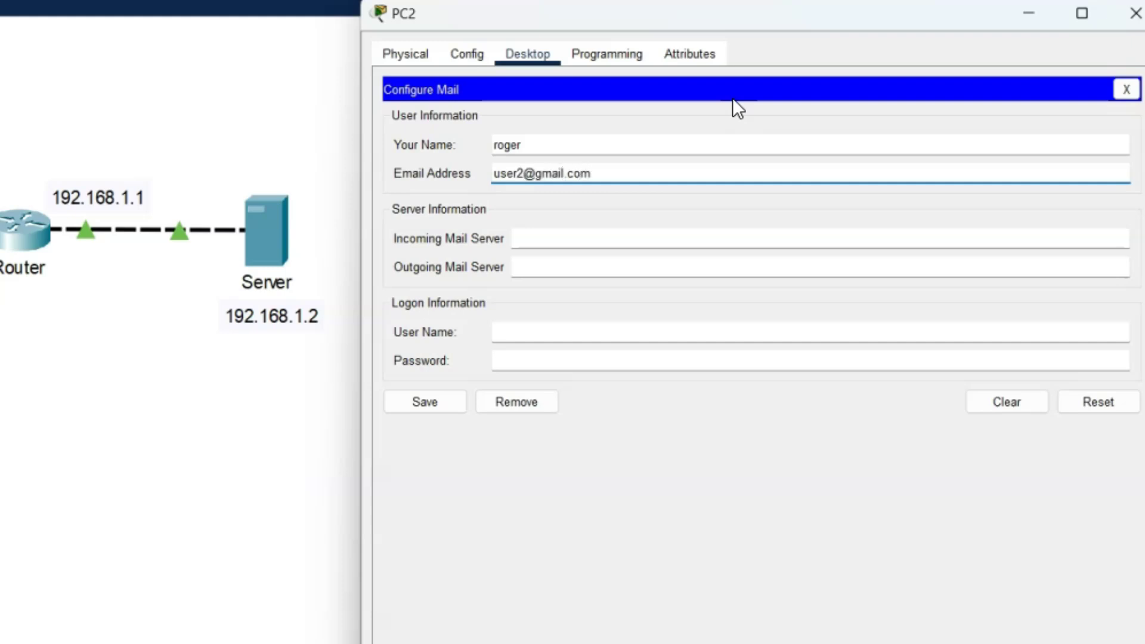
key("Tab")
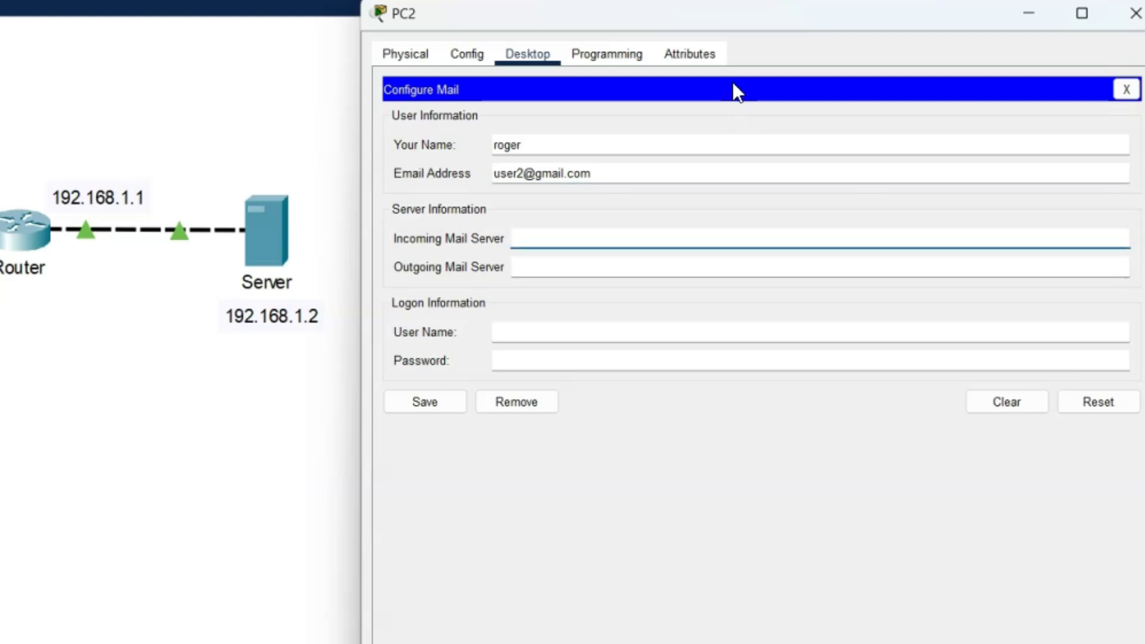
type("192.168.1.2")
key("Tab")
type("192.")
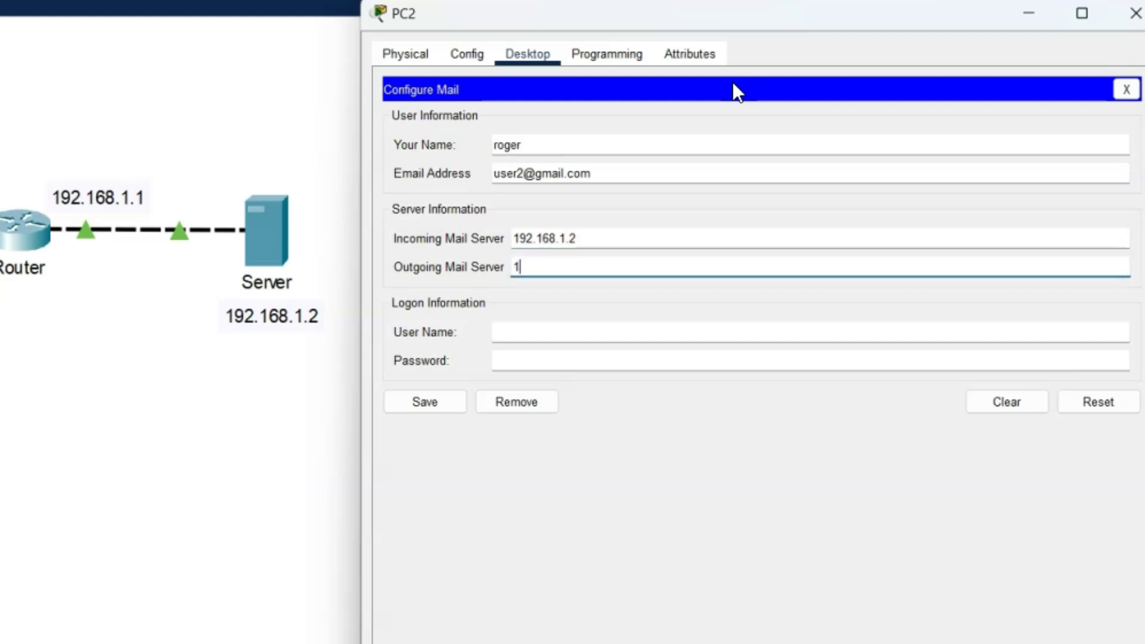
type("168.1.2")
Add PC2's login user name and password, save the account, and close PC2's windows
key("Tab")
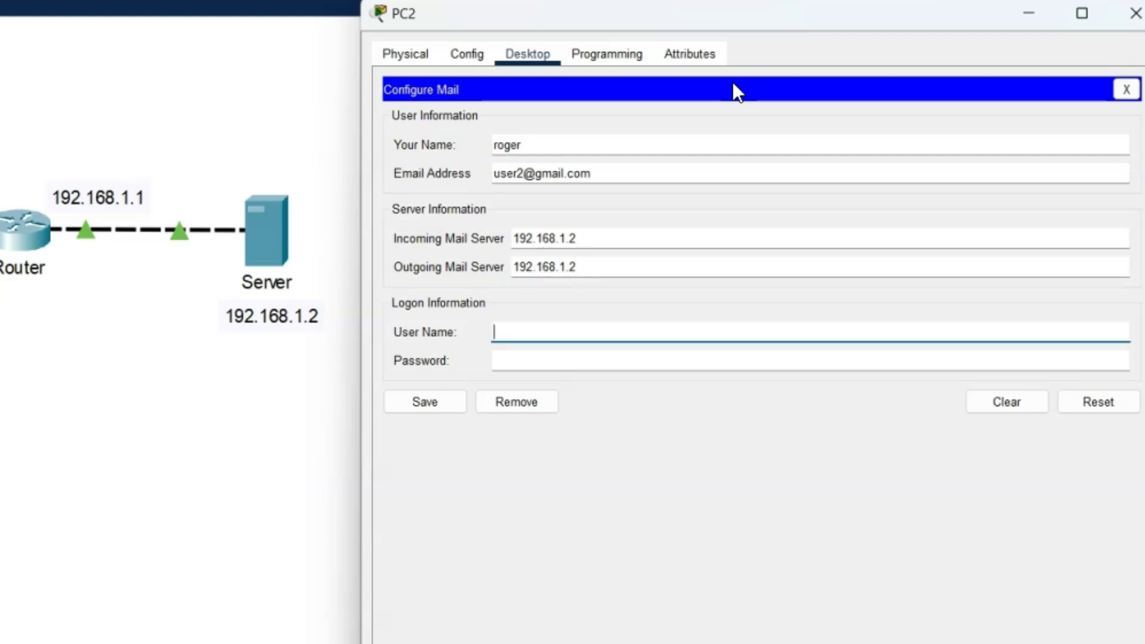
type("user2")
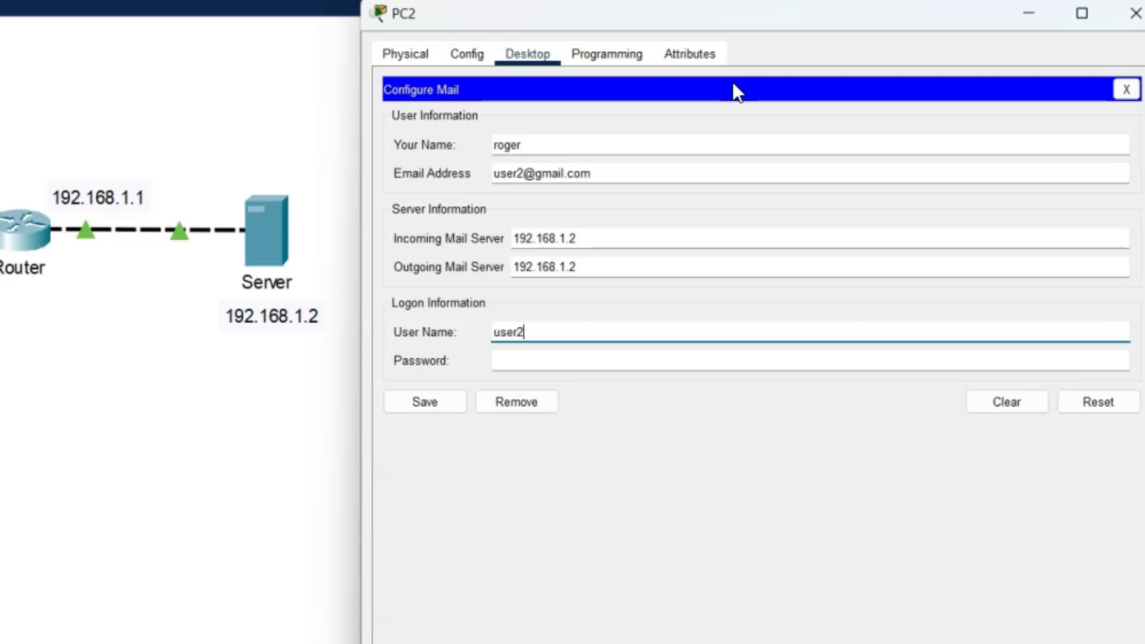
key("Tab")
type("user2")
left_click(439, 408)
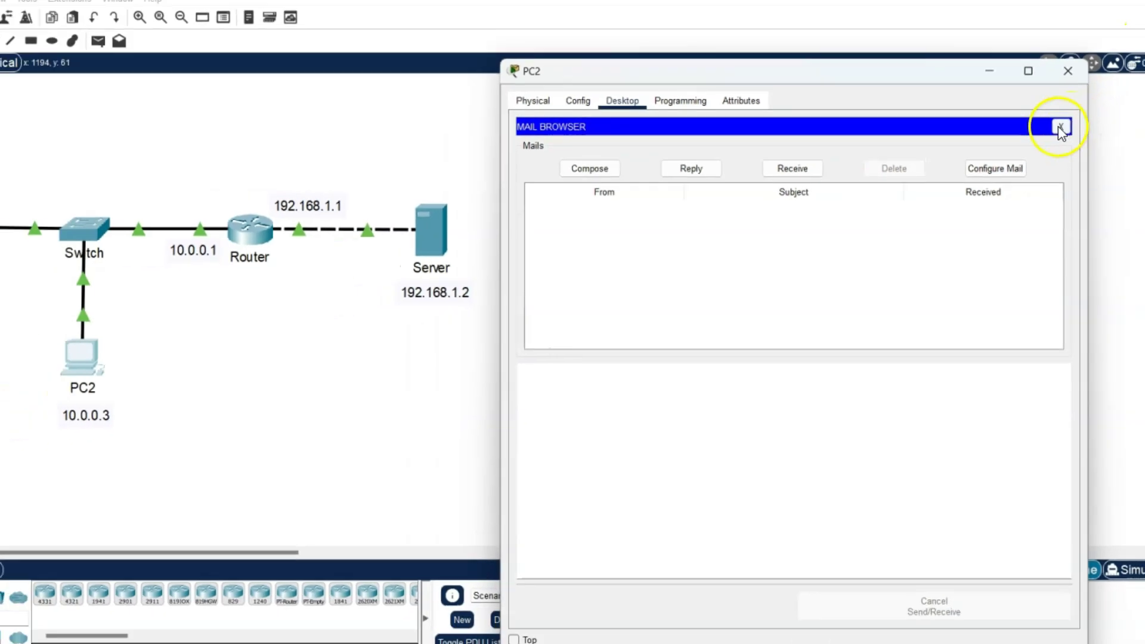
left_click(1127, 90)
left_click(1135, 13)
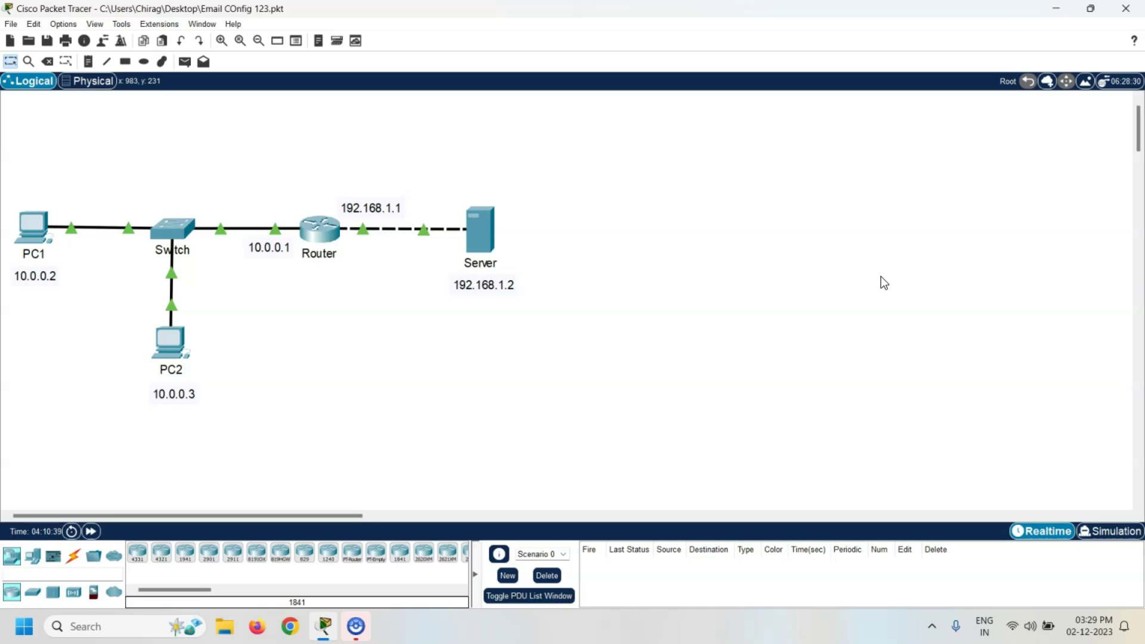
In PC1's email client, start a new mail addressed to PC2's user
left_click(34, 227)
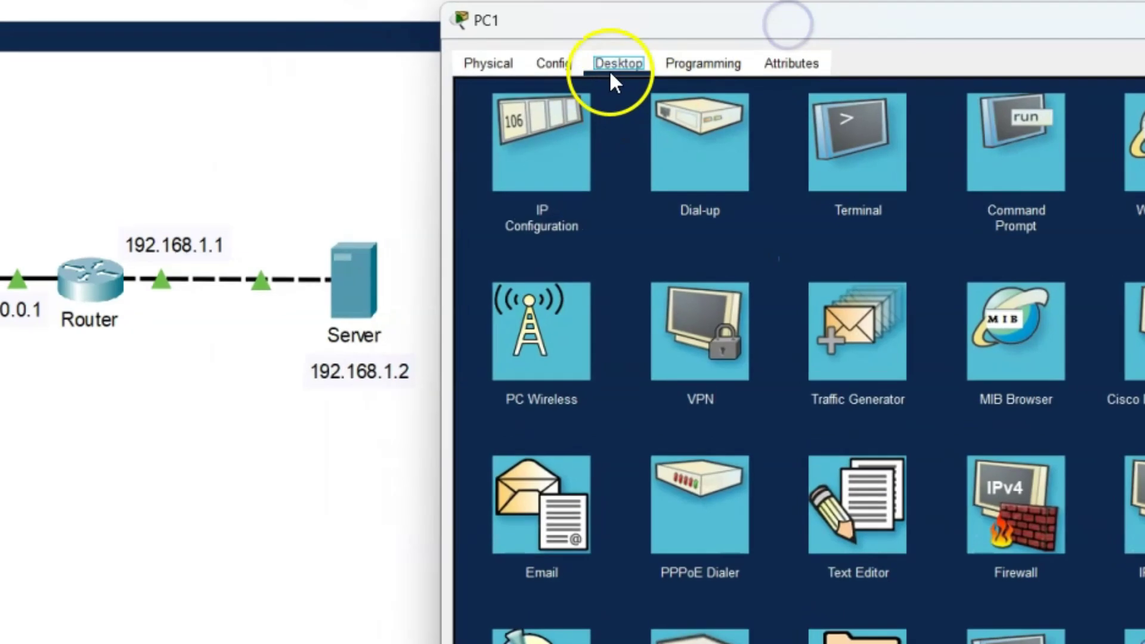
left_click(637, 95)
left_click(532, 482)
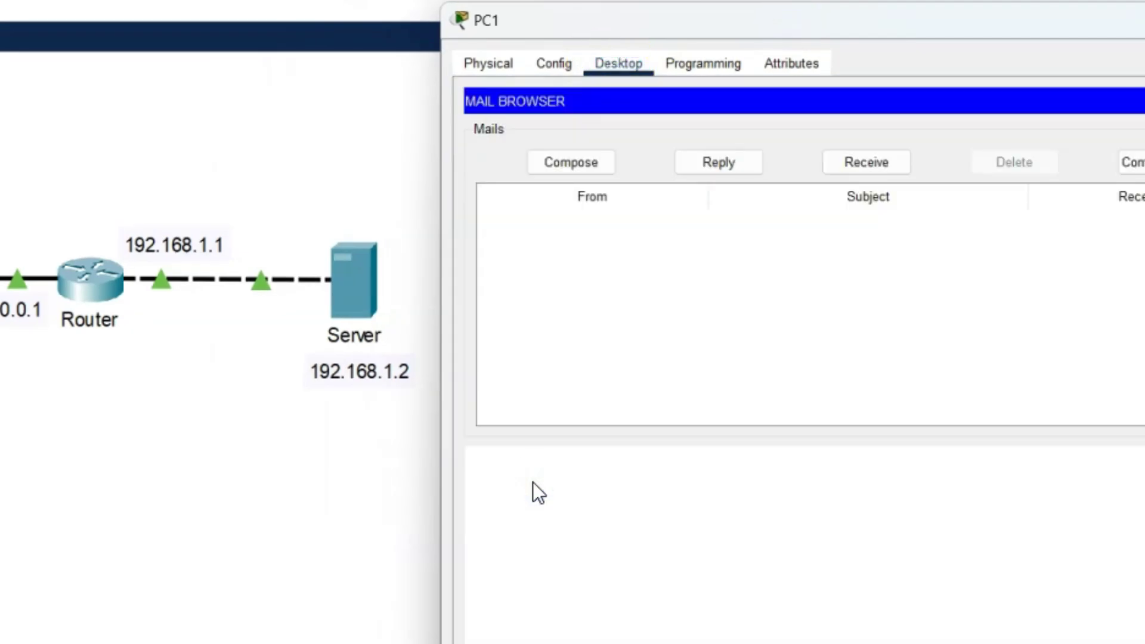
left_click(552, 163)
left_click(659, 131)
type("user2@gmail.com")
Send the mail with subject 'test mail' and body 'hiiii... how are you?', then bring up PC2
key("Tab")
type("test mail")
key("Tab")
type("hiiii... how are")
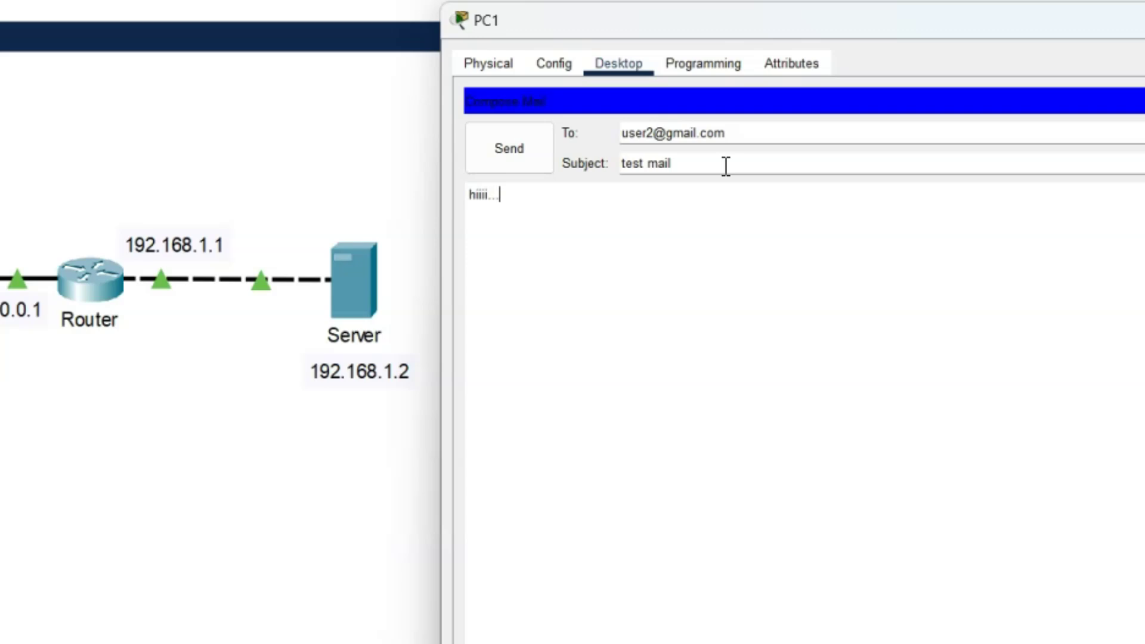
type(" you?")
left_click(513, 146)
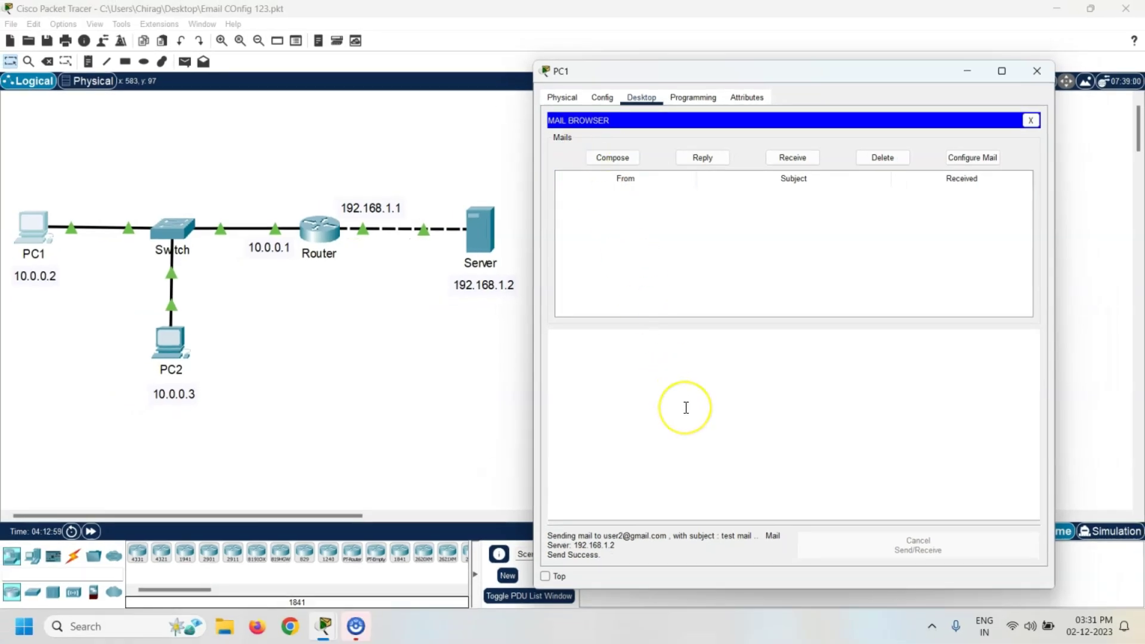
left_click(172, 339)
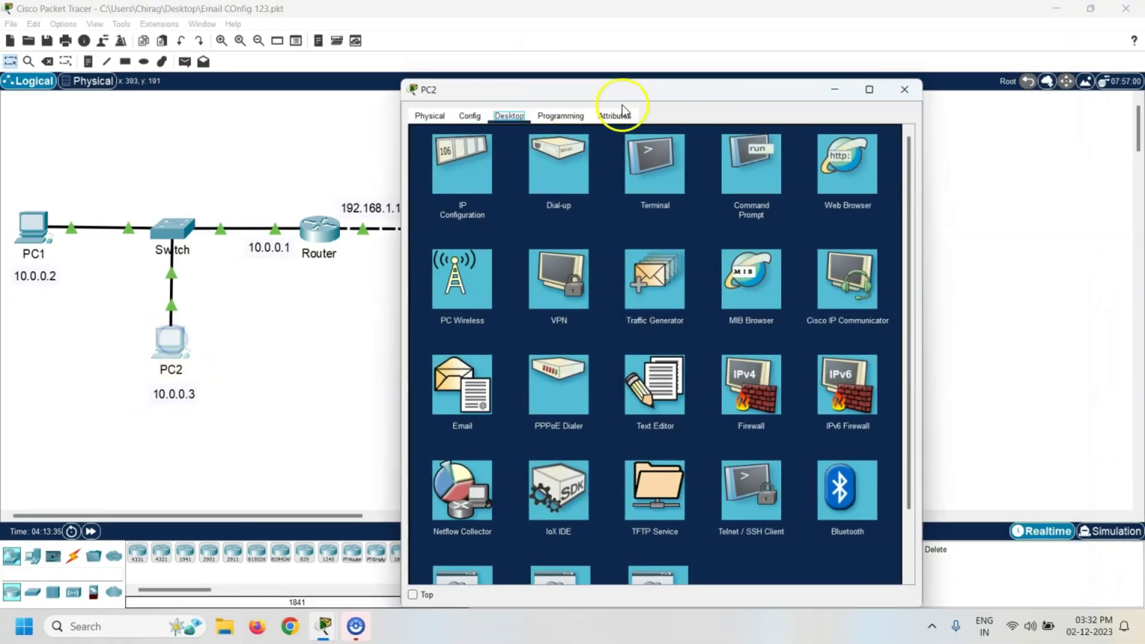
left_click_drag(624, 90, 774, 75)
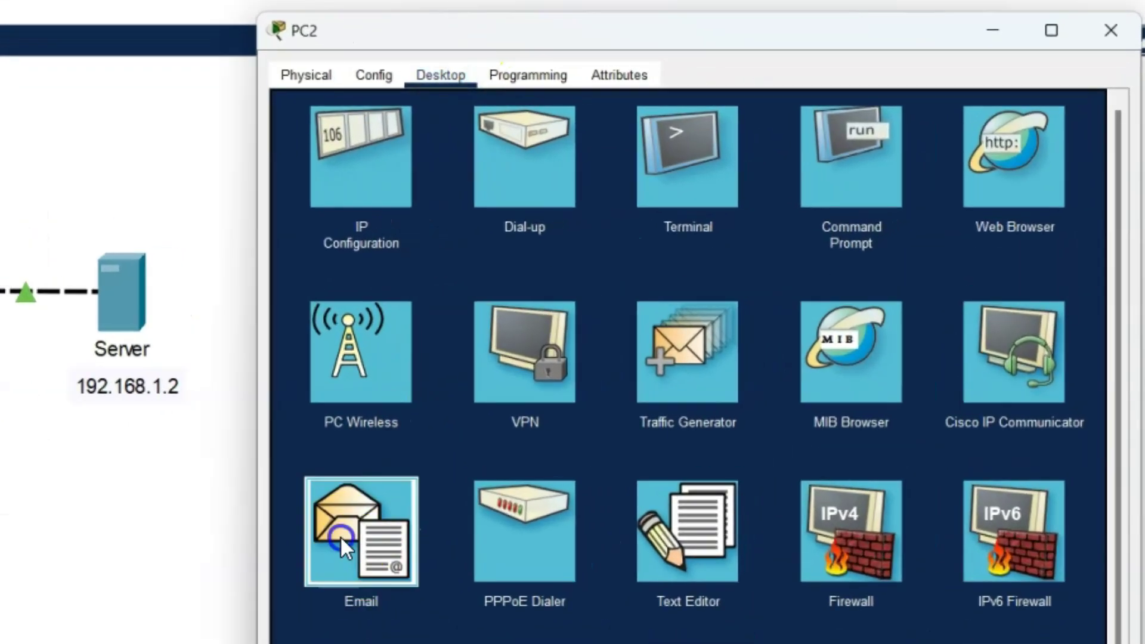
On PC2, receive the test mail and send back a reply saying 'I am fine.'
left_click(426, 490)
left_click(699, 177)
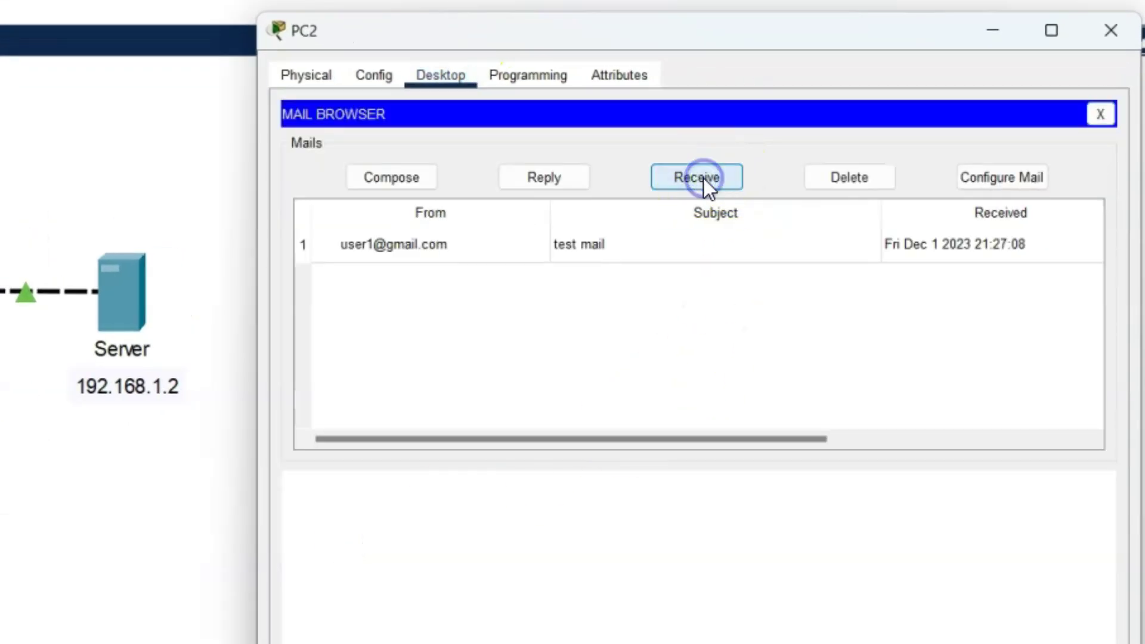
left_click(441, 244)
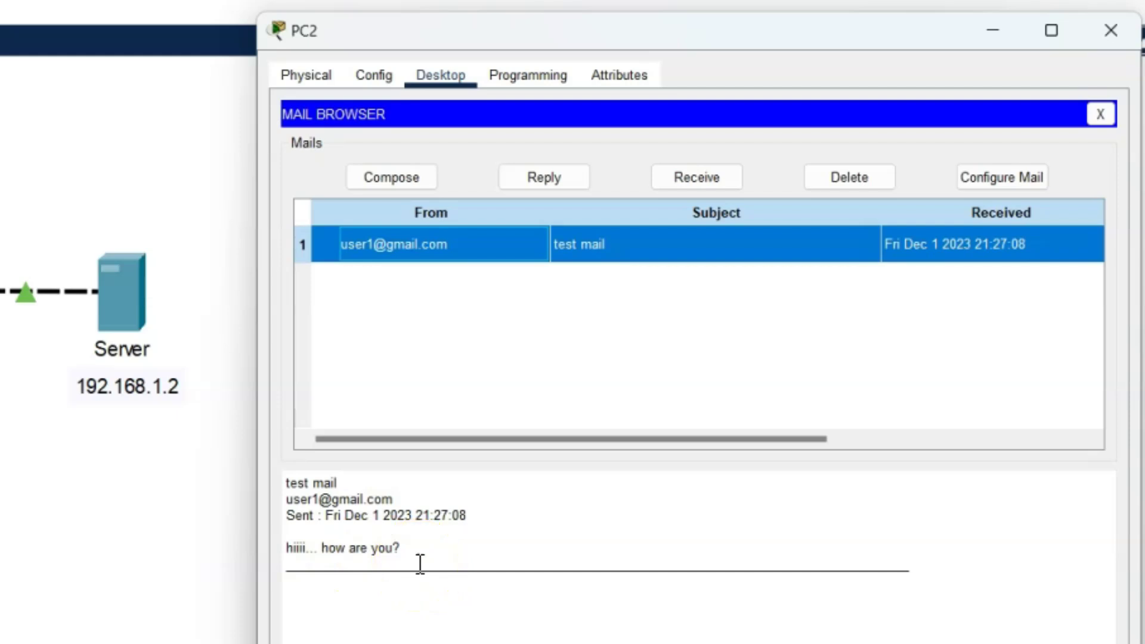
left_click(540, 177)
left_click(400, 219)
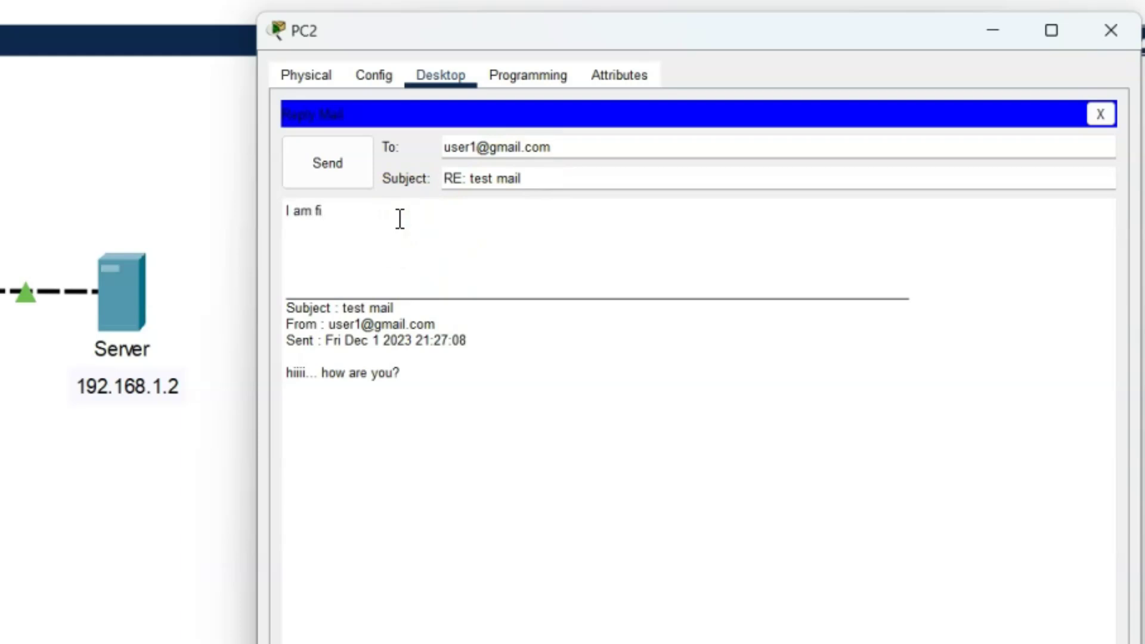
left_click(332, 167)
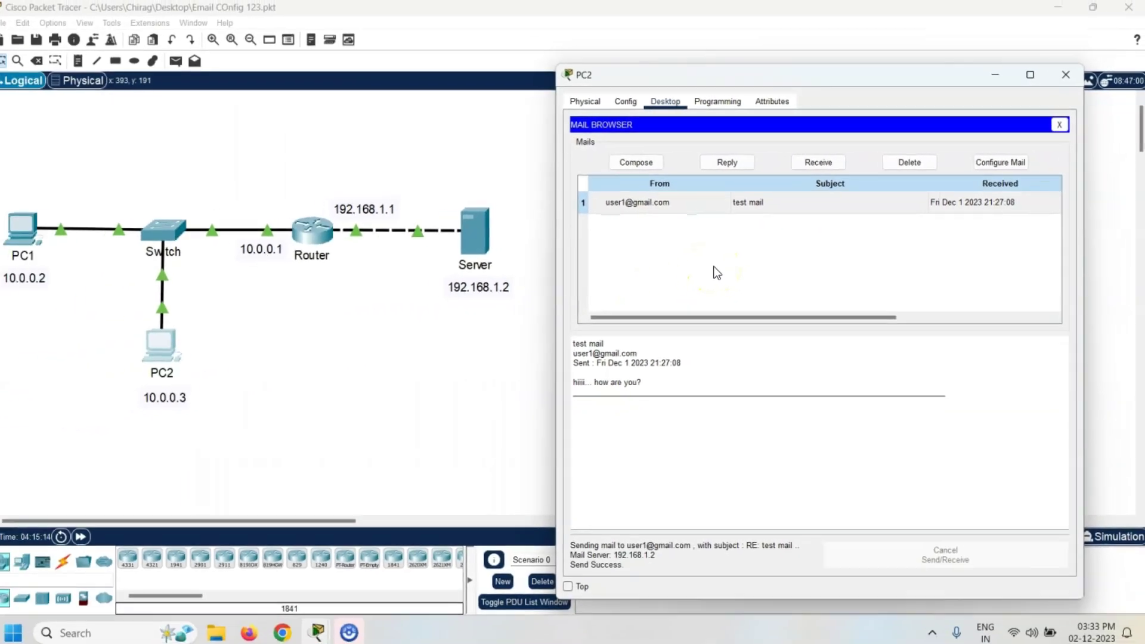
On PC1, fetch new mail and open the 'RE: test mail' reply
left_click(37, 225)
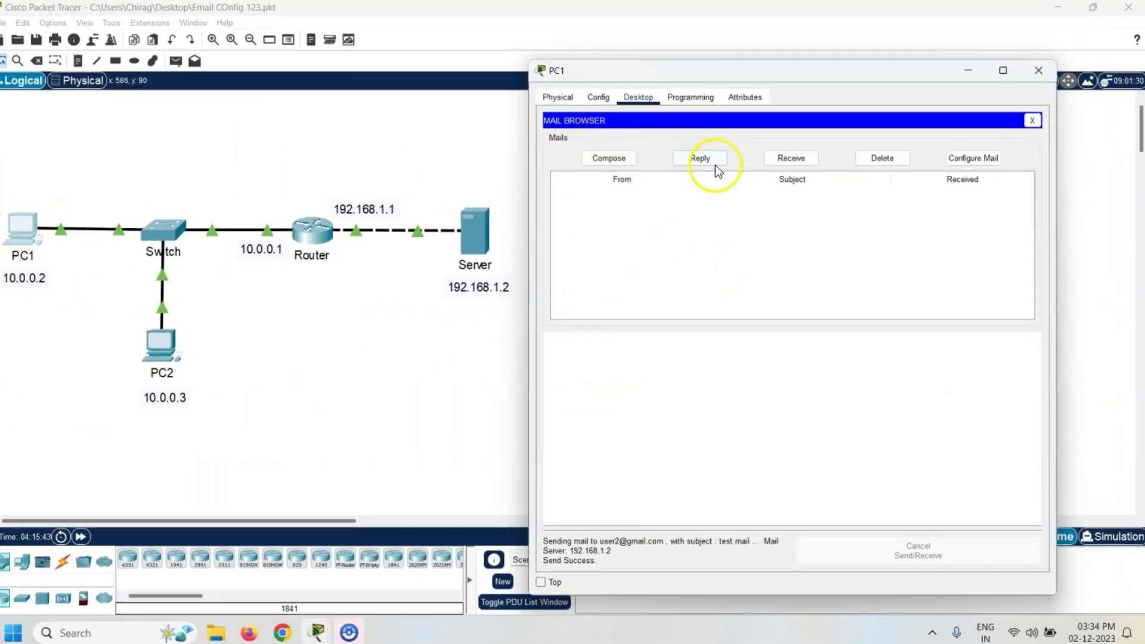
left_click(789, 163)
left_click(723, 176)
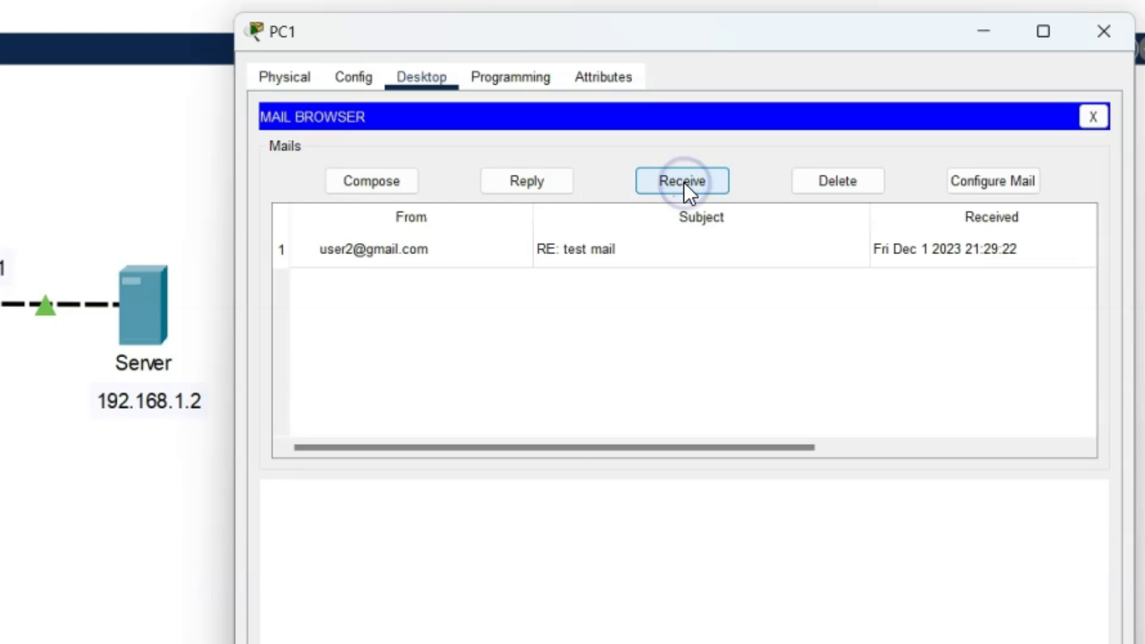
left_click(450, 252)
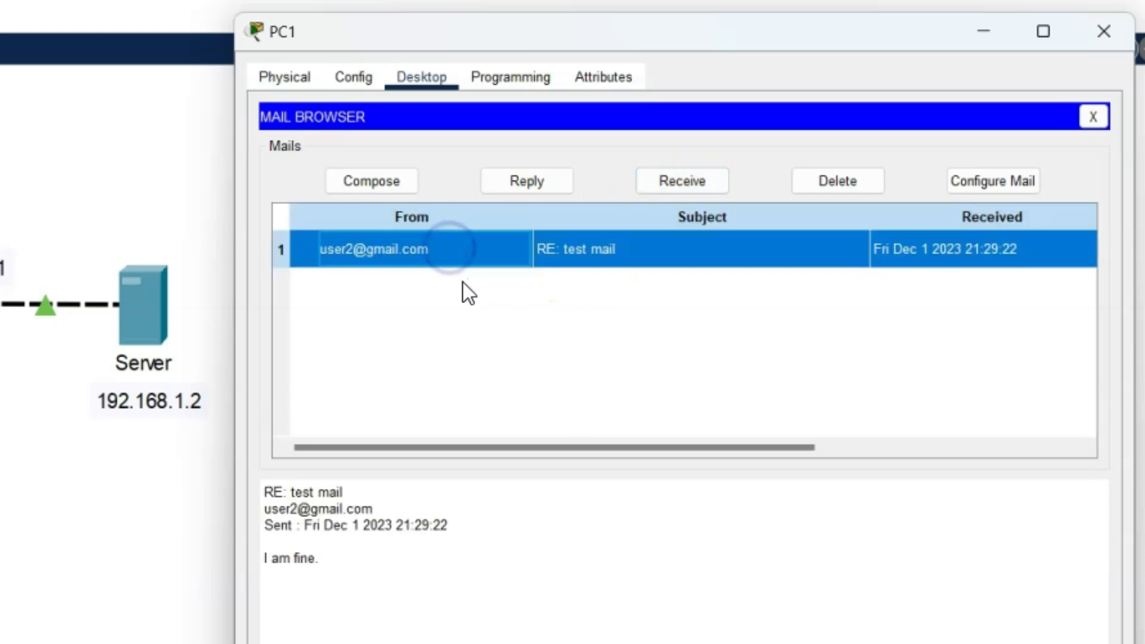